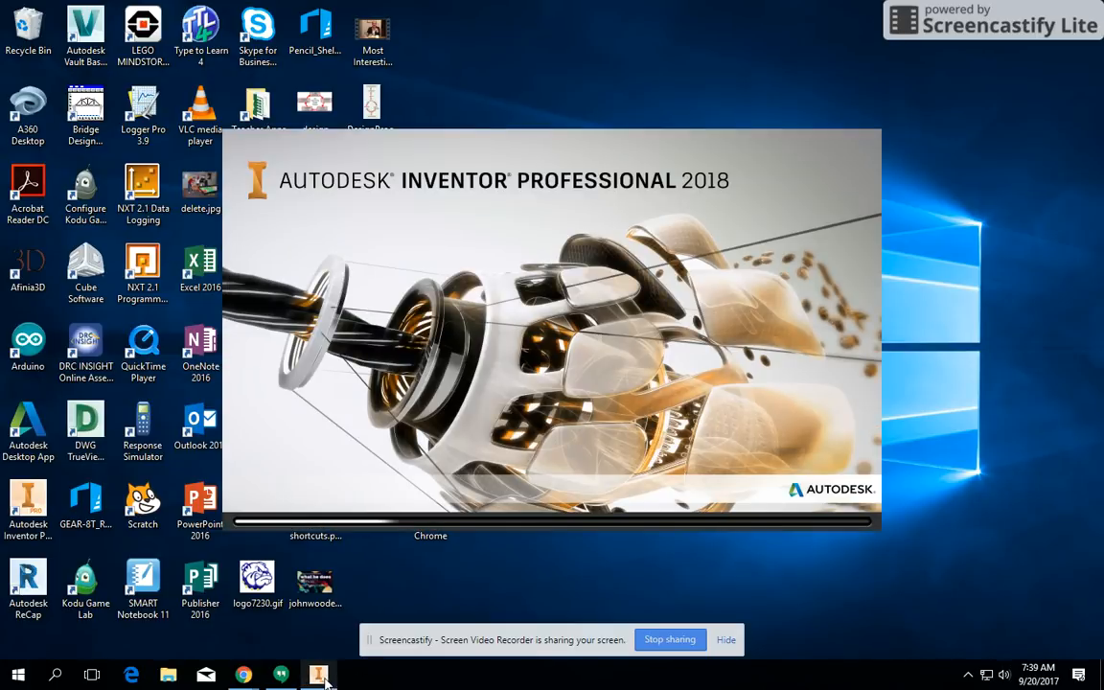
Create a new standard part in Inventor and start a 2D sketch on the horizontal XZ plane.
mouse_move(324, 678)
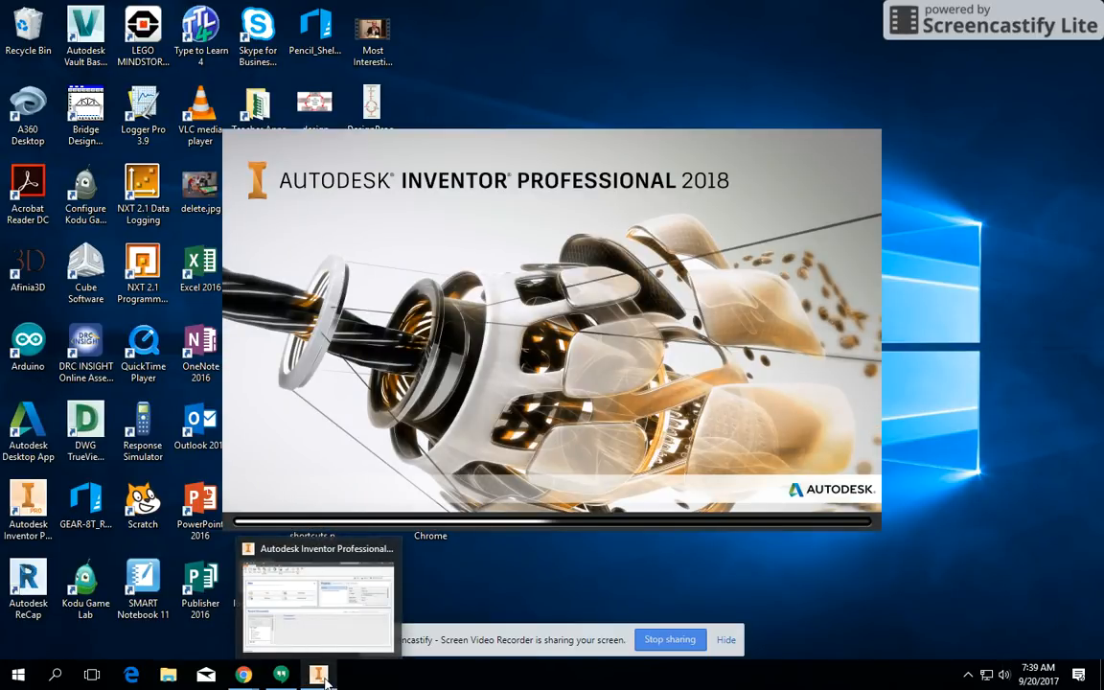
left_click(324, 678)
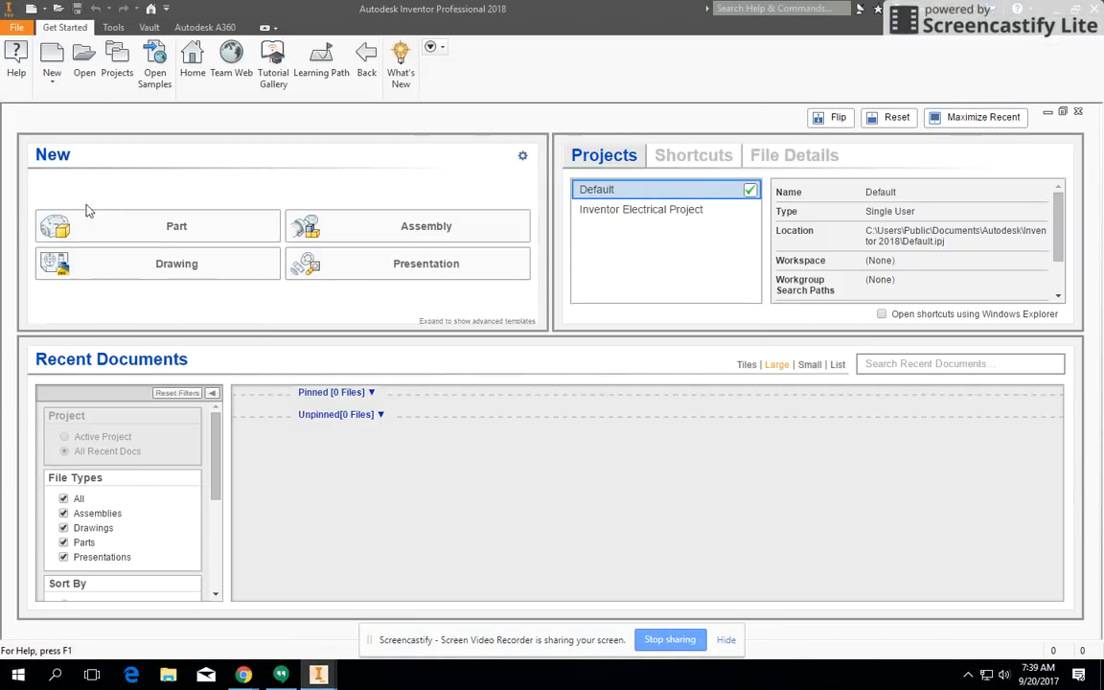
left_click(141, 233)
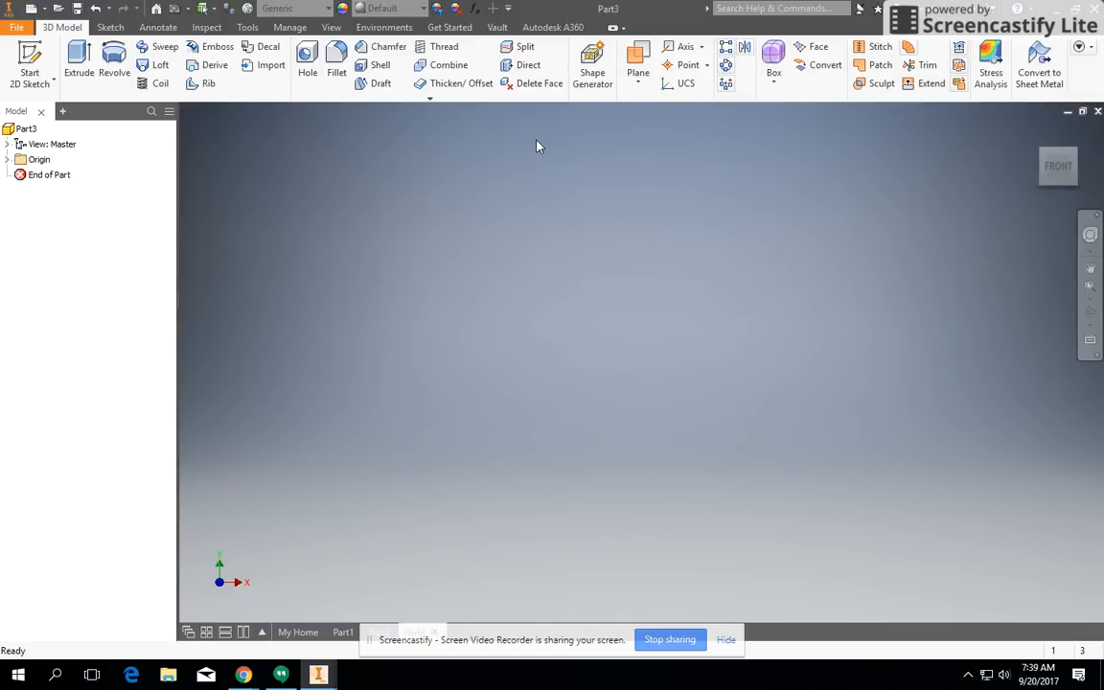
left_click(31, 65)
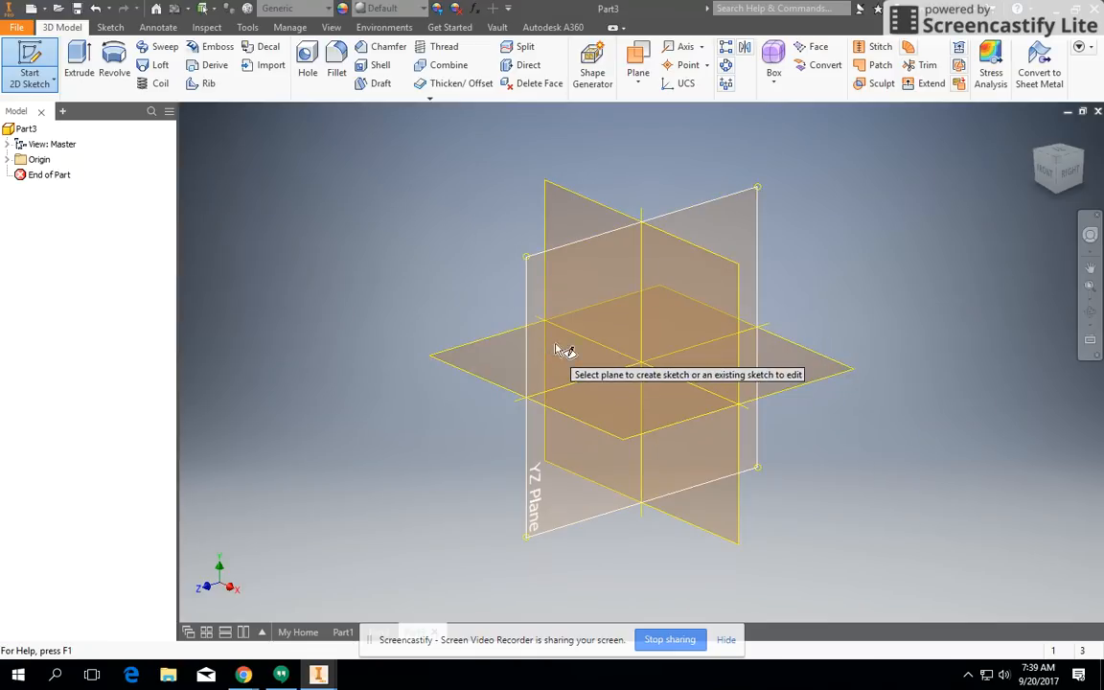
left_click(784, 378)
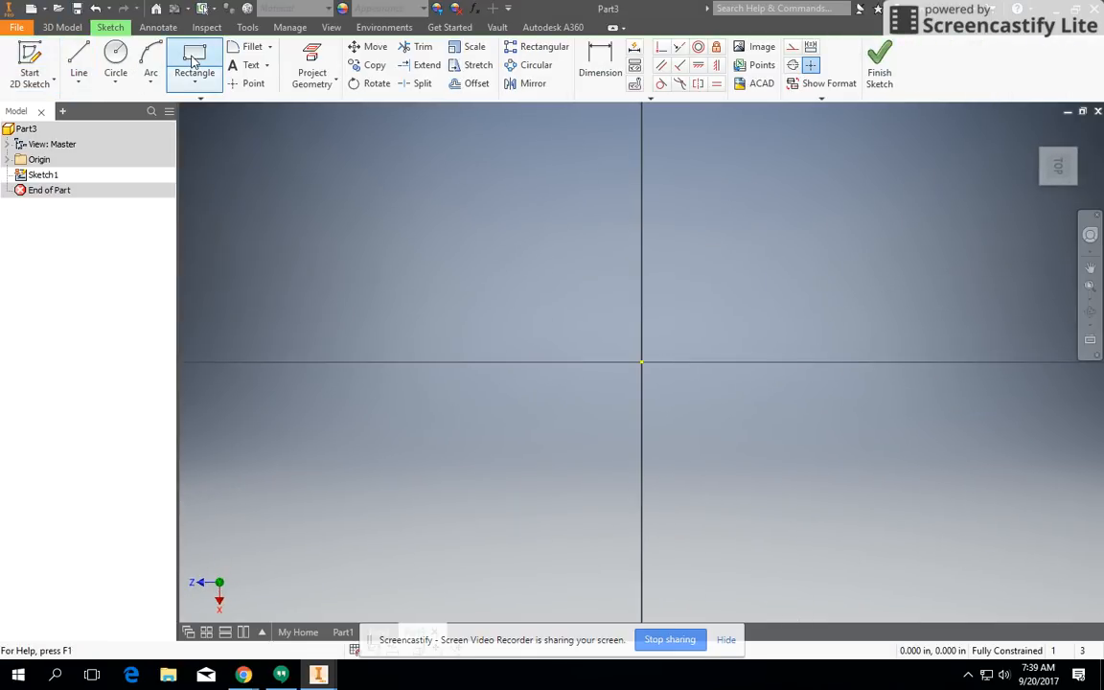
Sketch a two-point rectangle from the origin up and to the right, about 0.575 by 0.492 in.
left_click(195, 61)
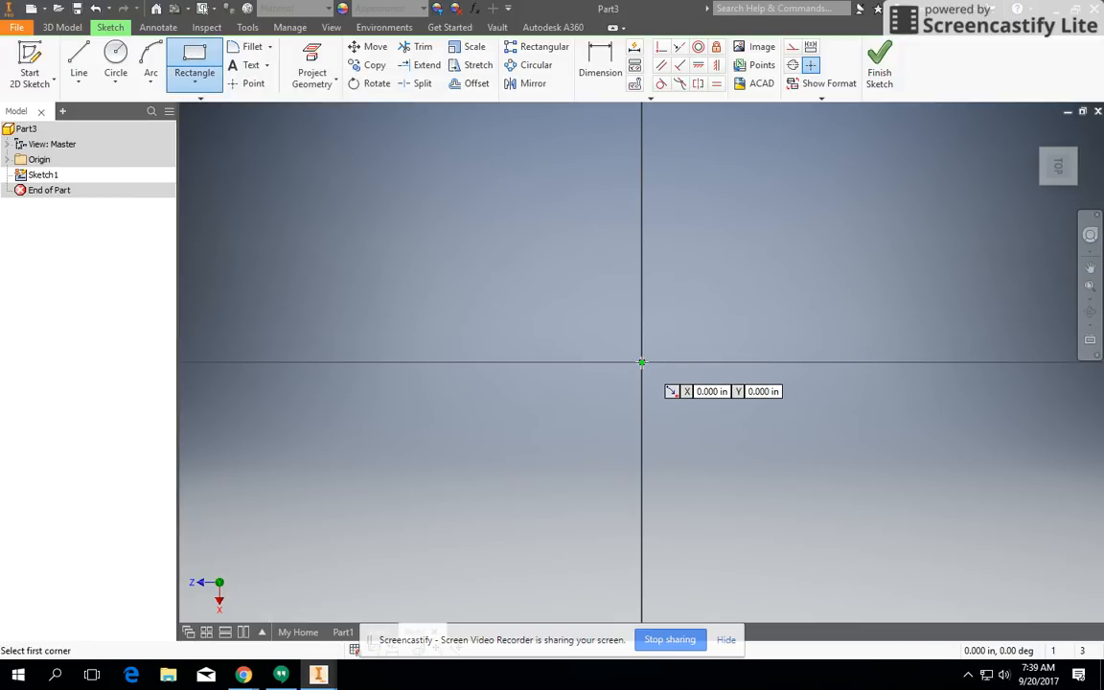
left_click(640, 362)
left_click(861, 174)
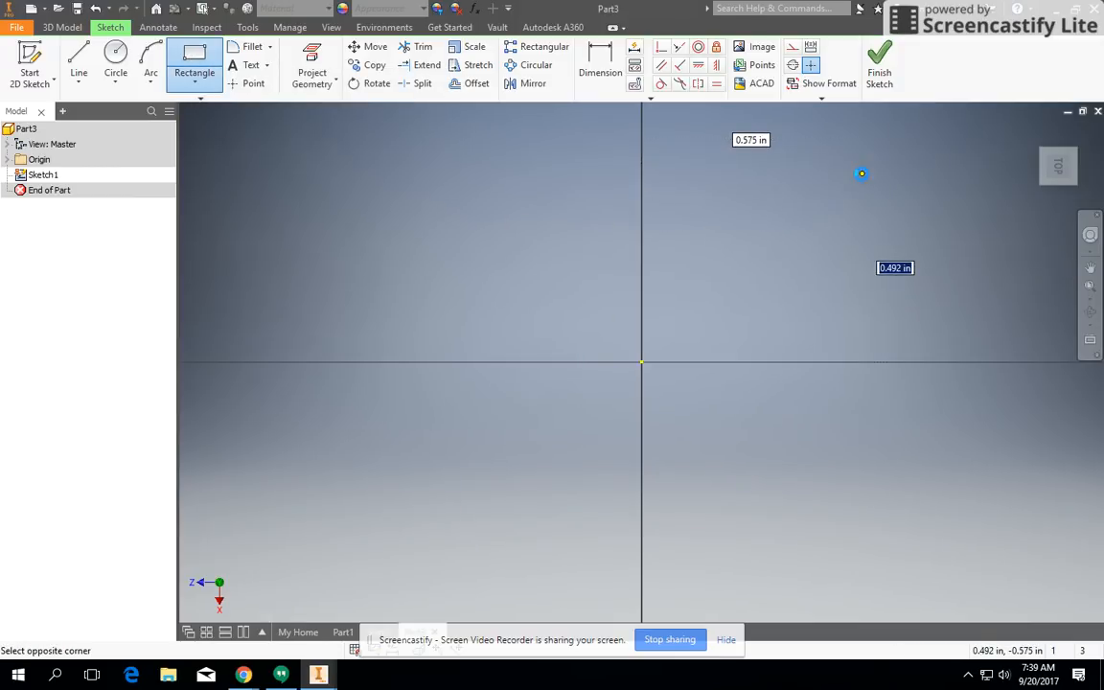
Dimension the rectangle's upper edge and set its length to 2 in.
left_click(597, 57)
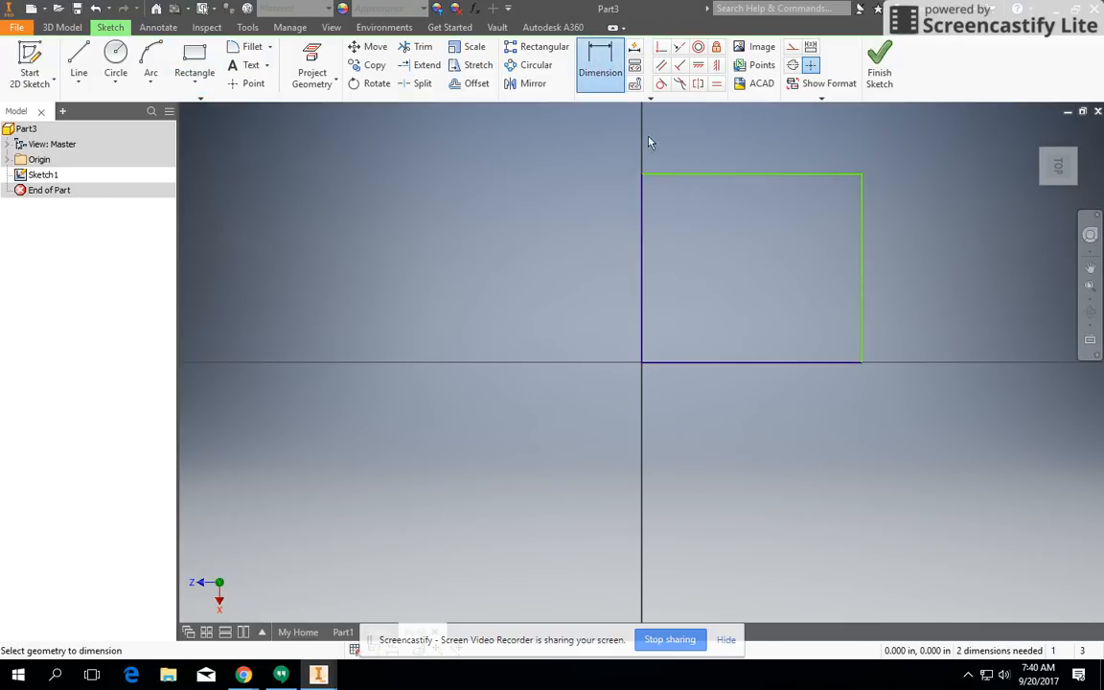
left_click(692, 177)
left_click(685, 146)
type("5")
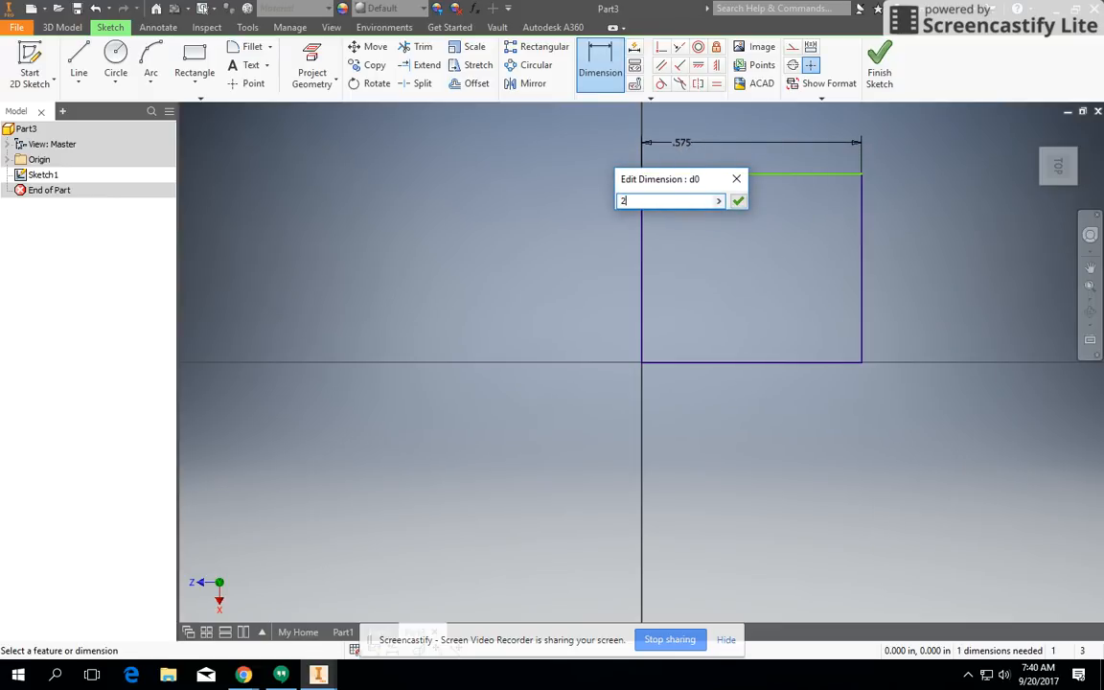
key("Return")
Dimension the rectangle's right edge and set its height to 2 in.
scroll(745, 208, "up", 4)
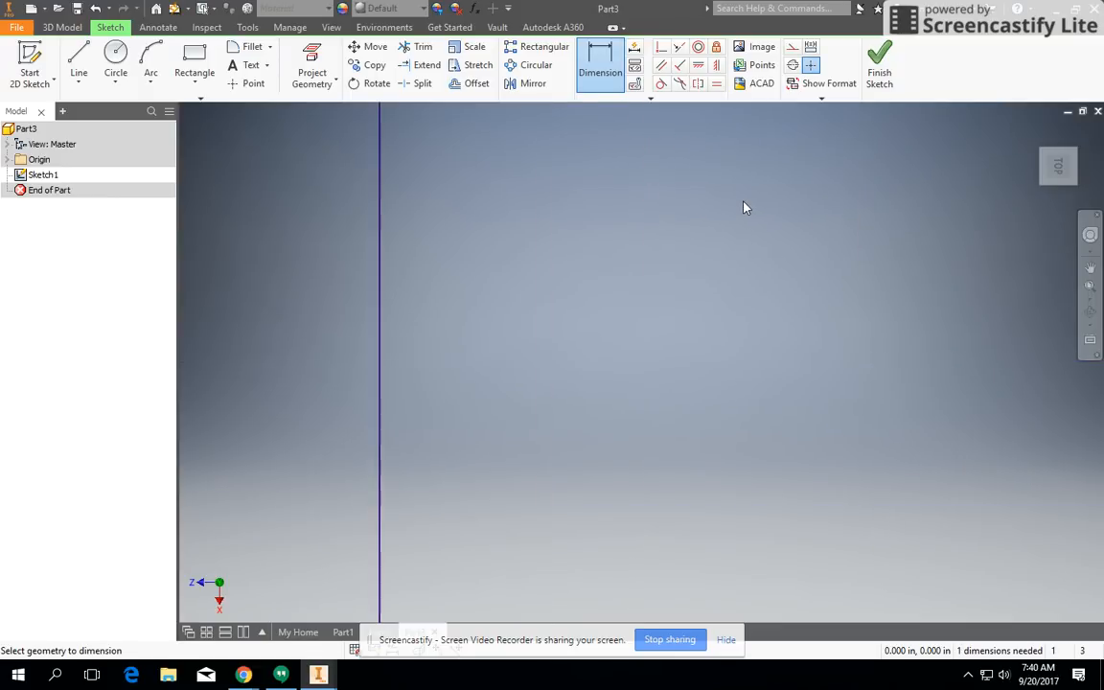
scroll(745, 208, "down", 3)
scroll(745, 208, "down", 4)
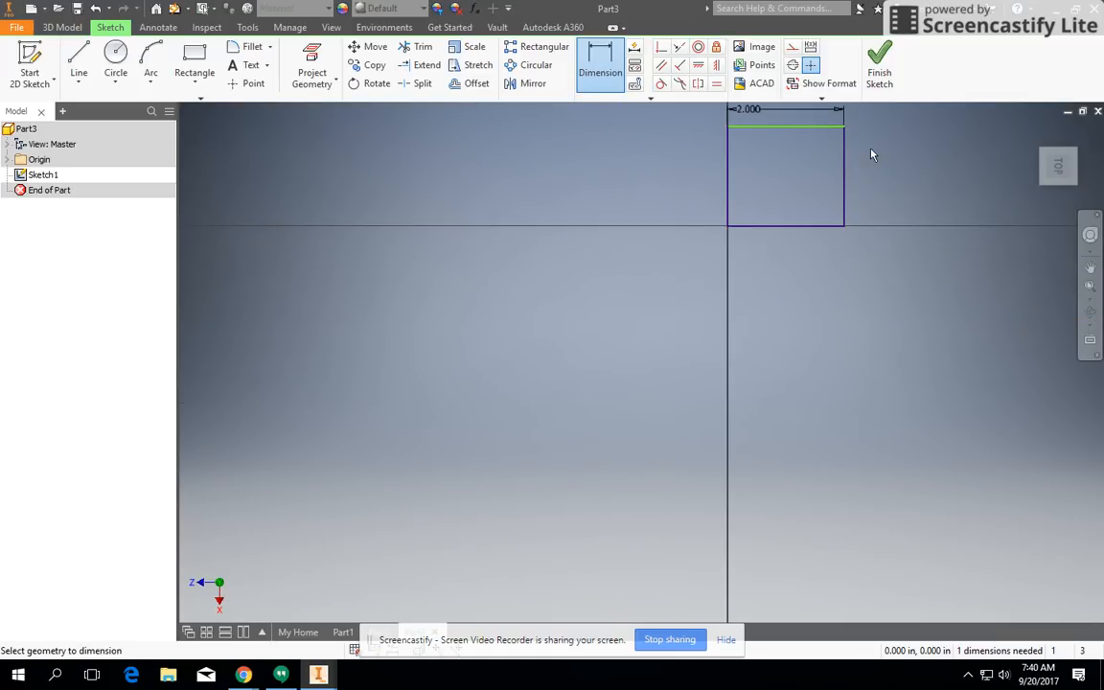
mouse_move(872, 155)
middle_mouse_down()
mouse_move(645, 271)
mouse_move(615, 318)
middle_mouse_up()
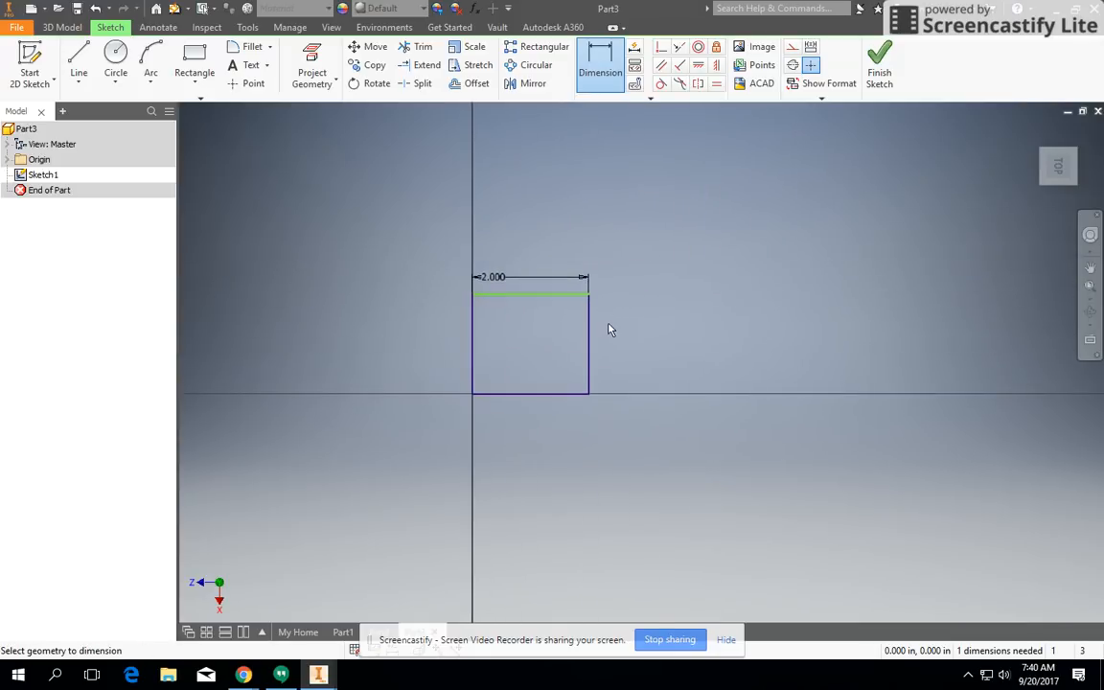
left_click(589, 335)
left_click(661, 326)
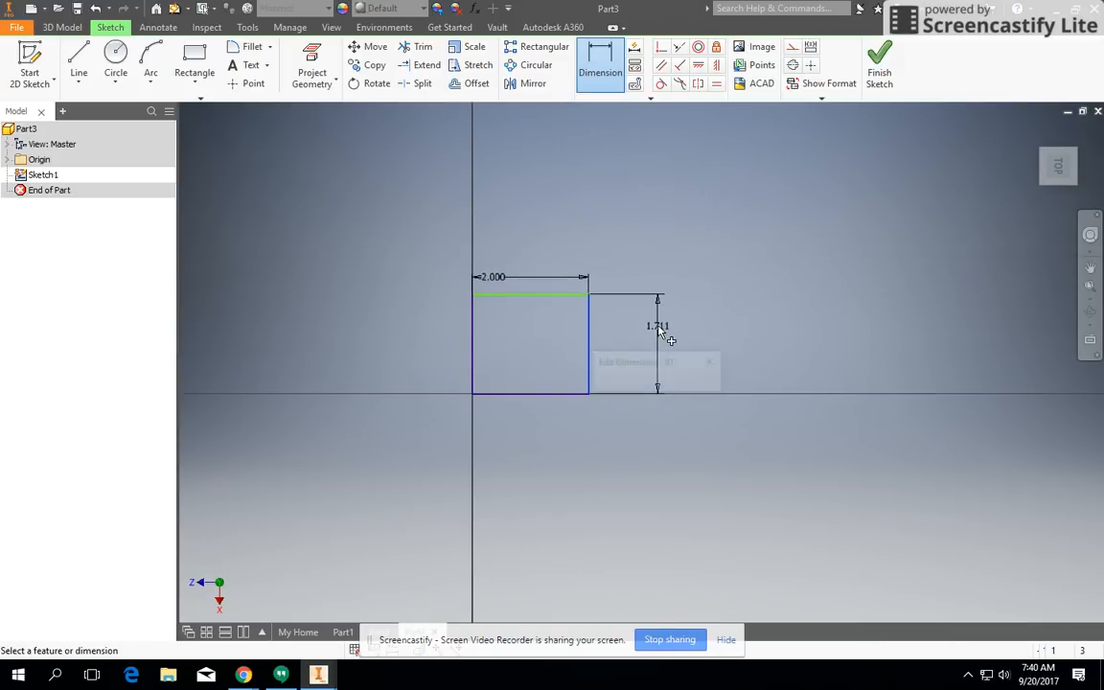
type("2")
key("Return")
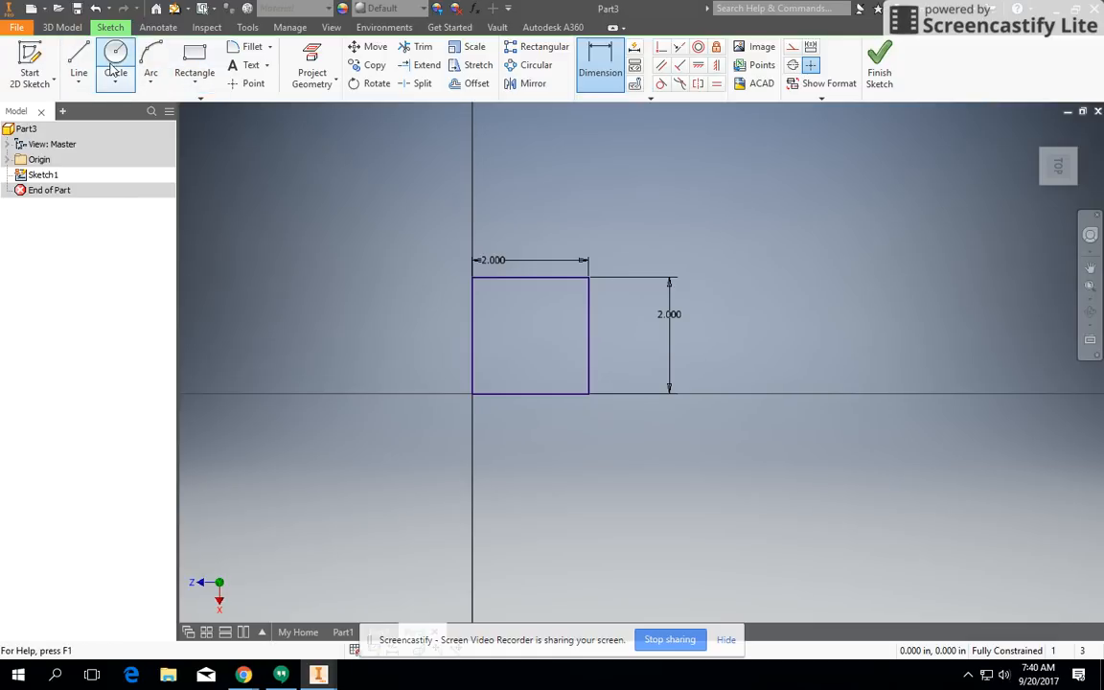
Draw two connected lines from the square's lower-left corner to its lower-right corner, forming a triangle below the bottom edge.
left_click(78, 64)
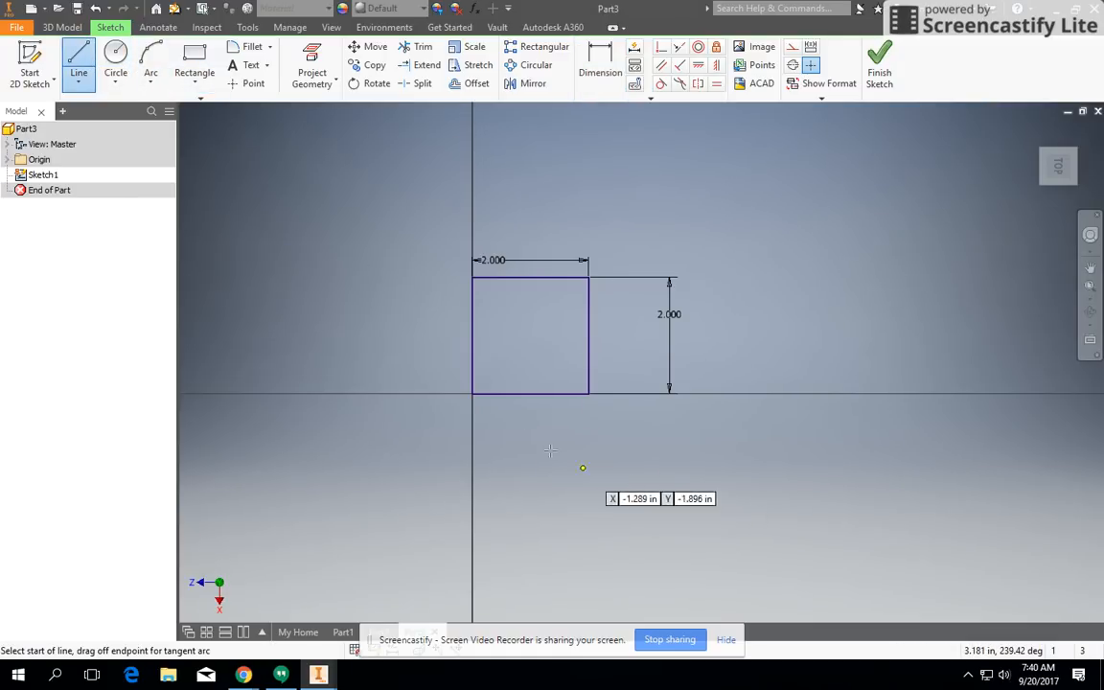
left_click(471, 392)
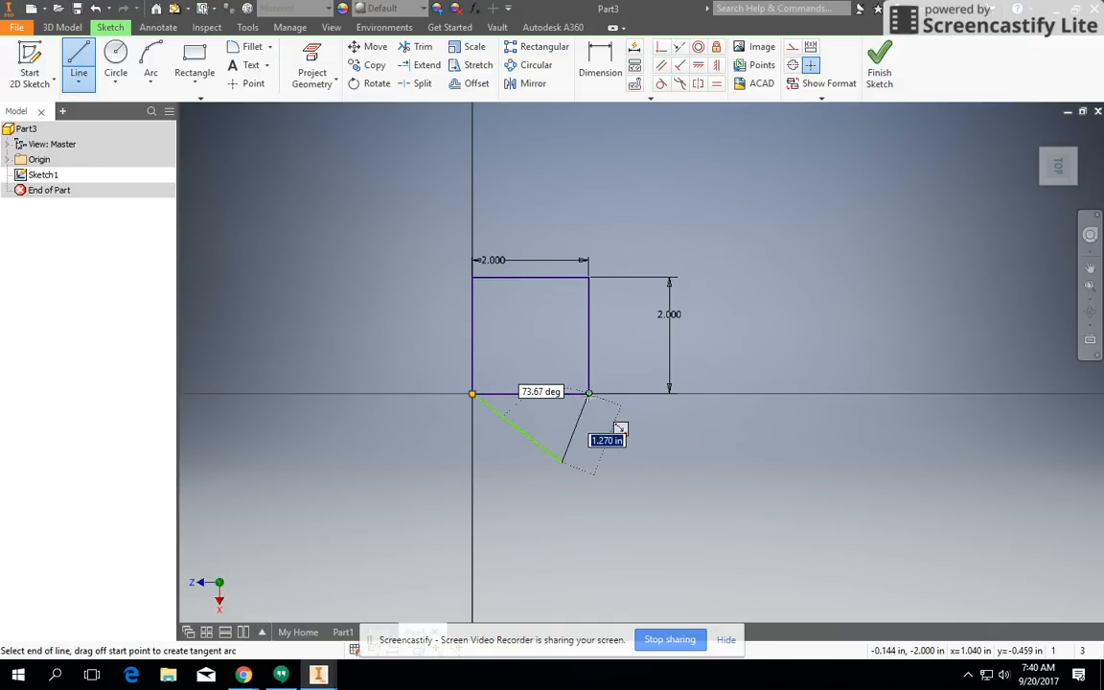
left_click(589, 393)
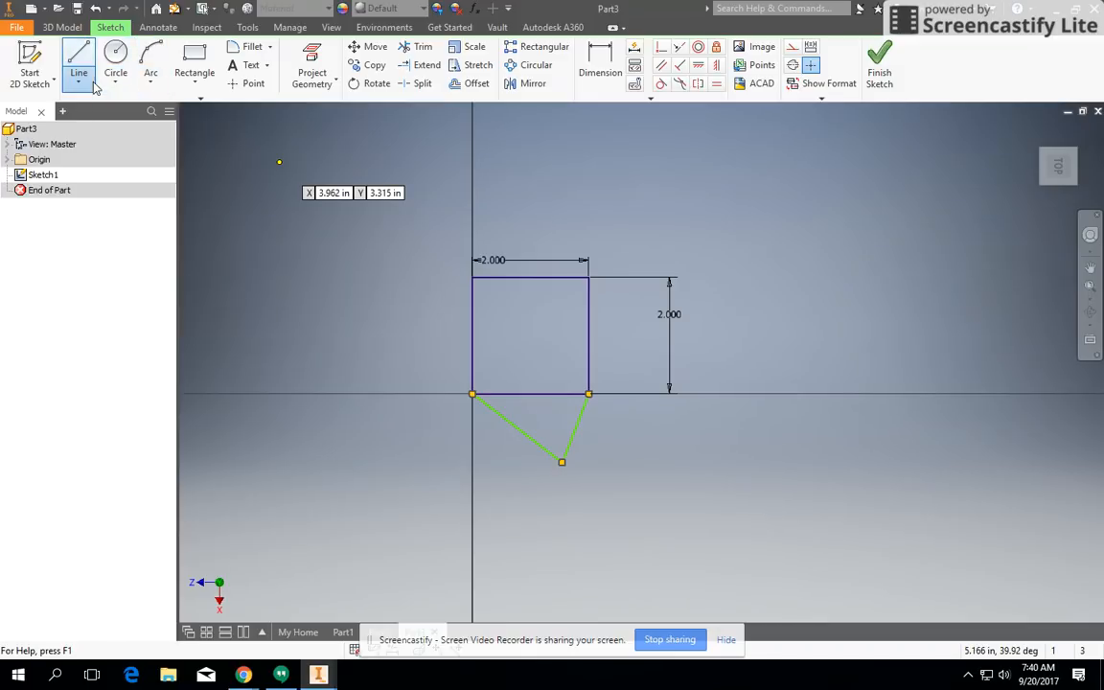
Draw a control-point spline bulging out beside the square's left edge, from near its upper-left corner to its lower-left corner.
left_click(79, 83)
left_click(107, 139)
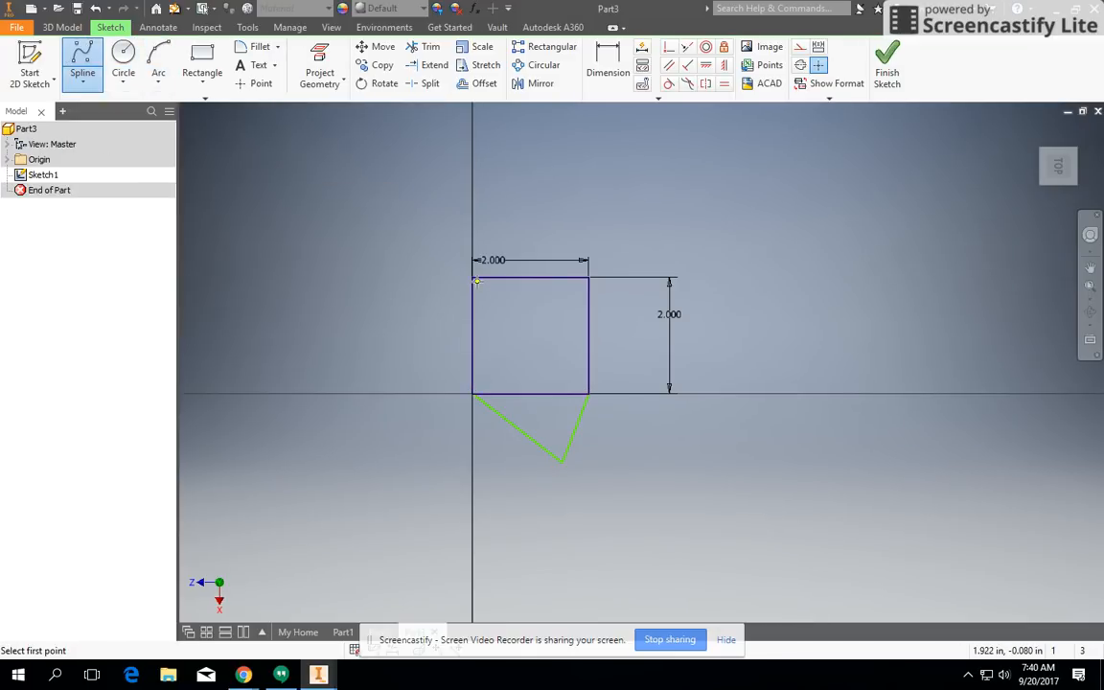
left_click(473, 278)
left_click(415, 261)
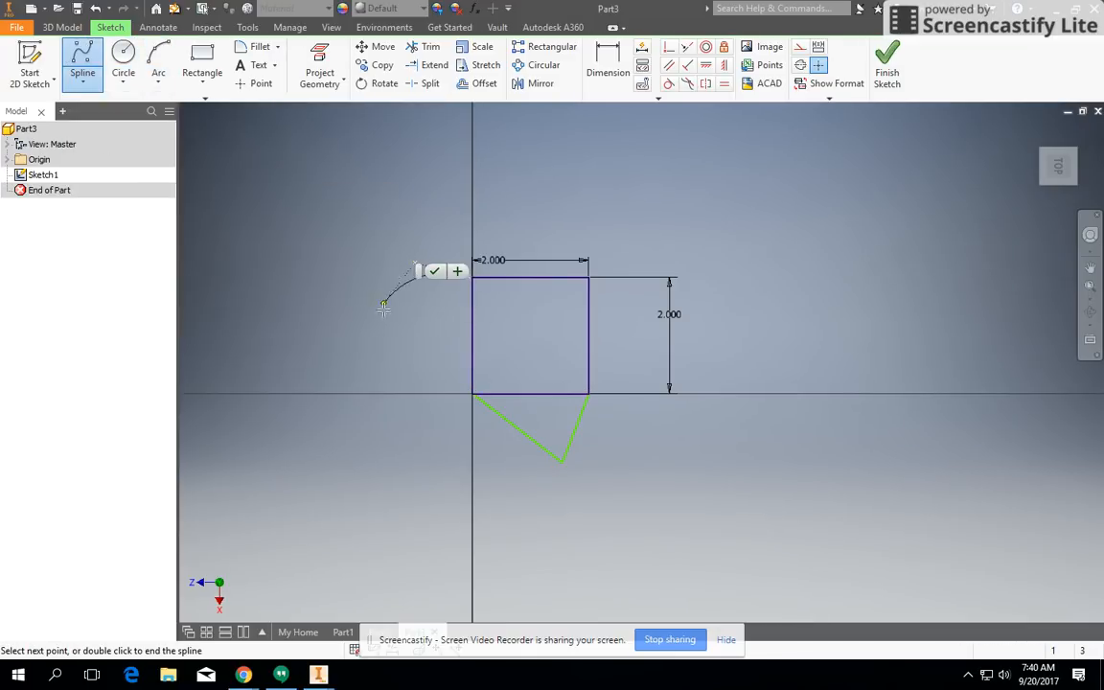
left_click(385, 337)
left_click(414, 365)
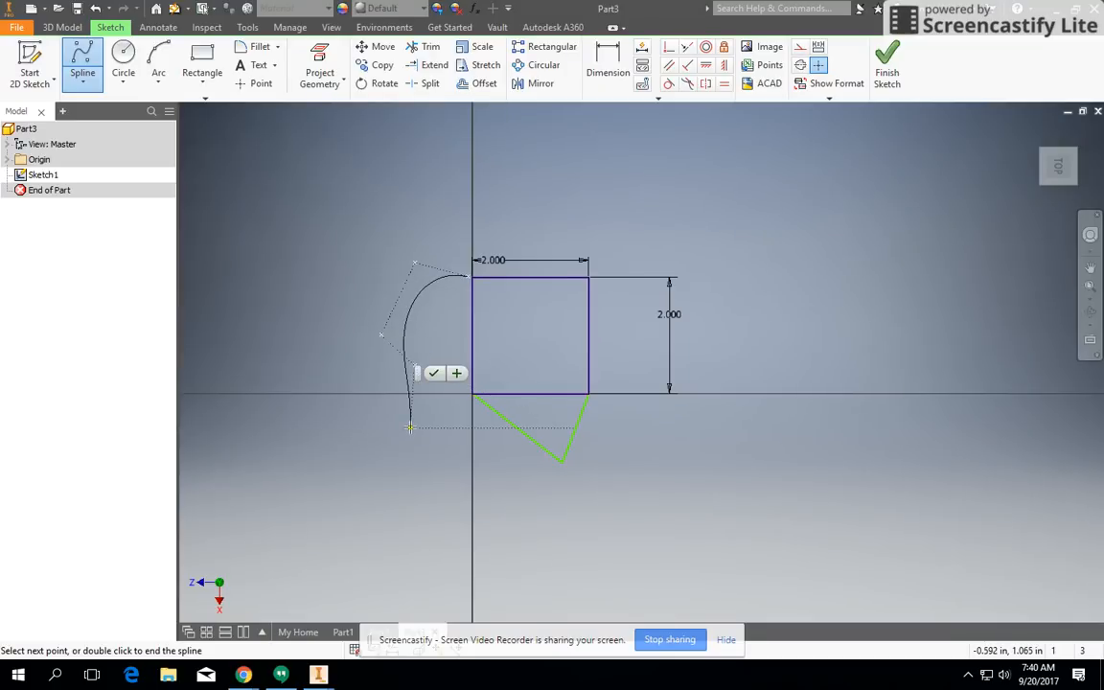
left_click(413, 418)
left_click(472, 394)
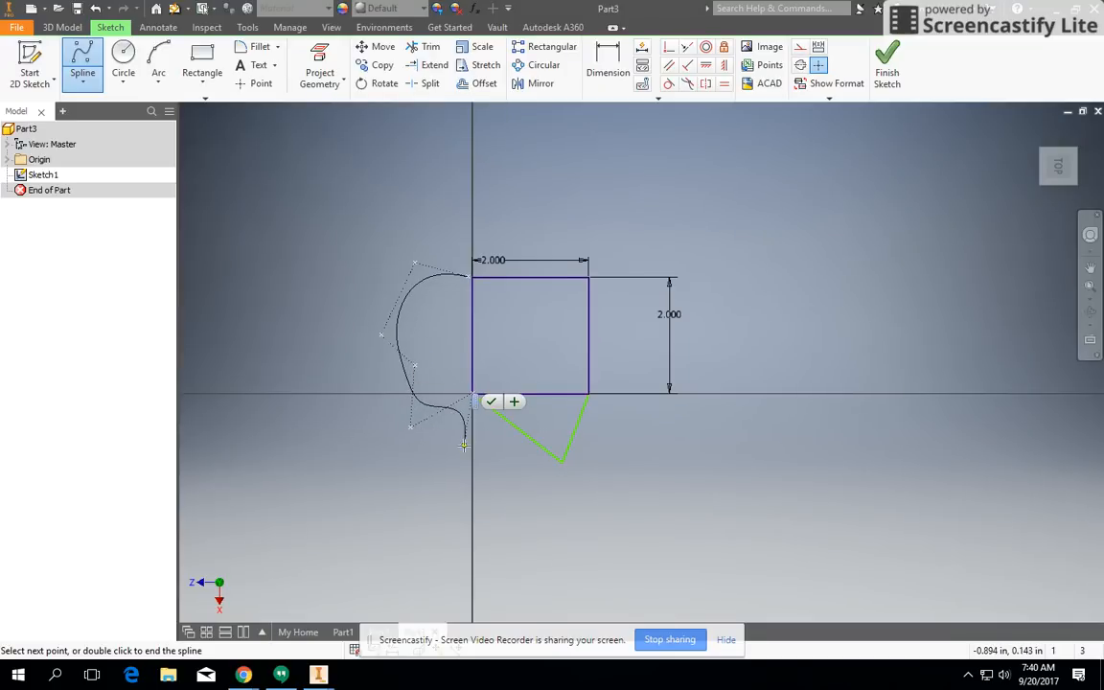
left_click(489, 401)
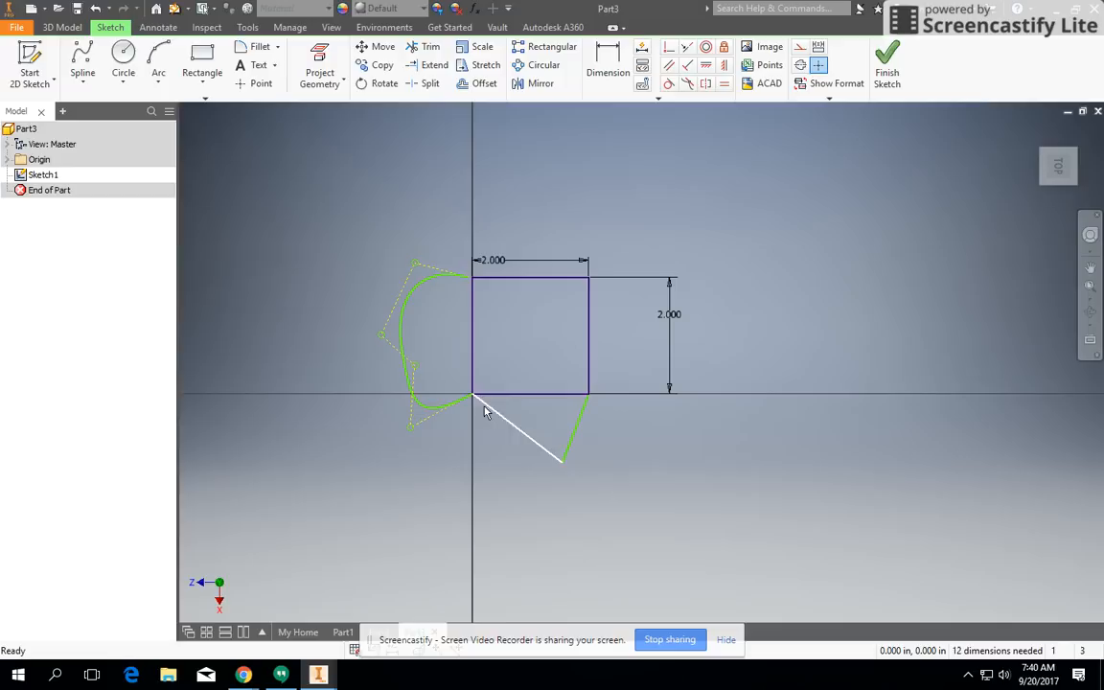
Attach the spline's loose end to the square's upper-left corner and finish the sketch.
scroll(471, 271, "up", 8)
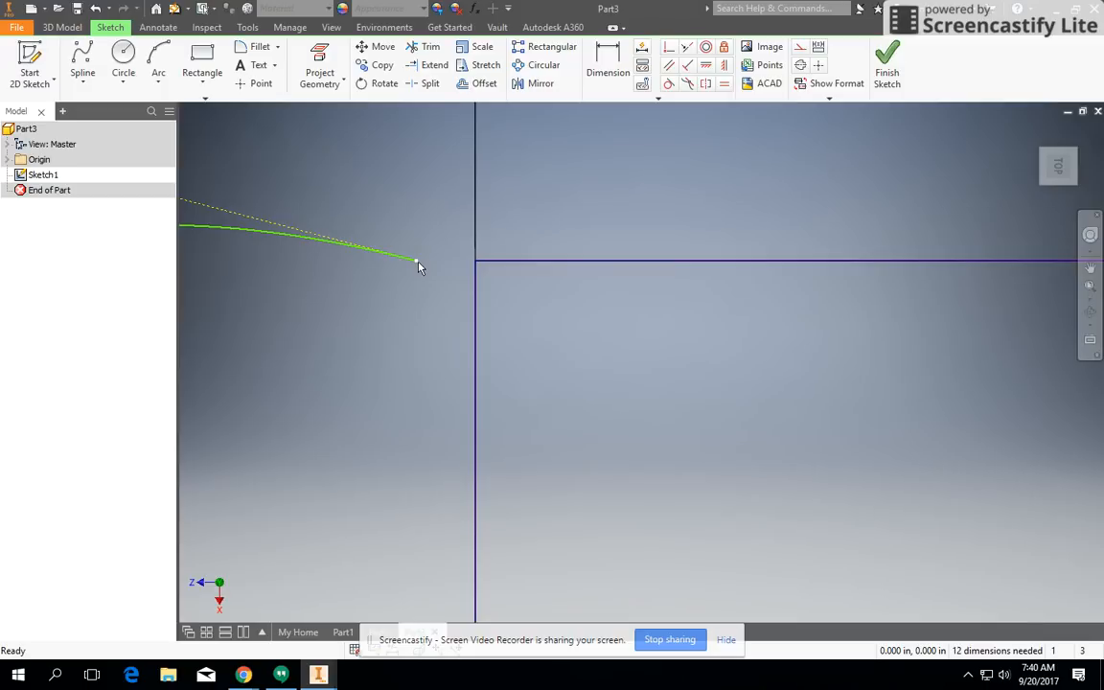
left_click_drag(419, 267, 476, 260)
scroll(480, 306, "down", 5)
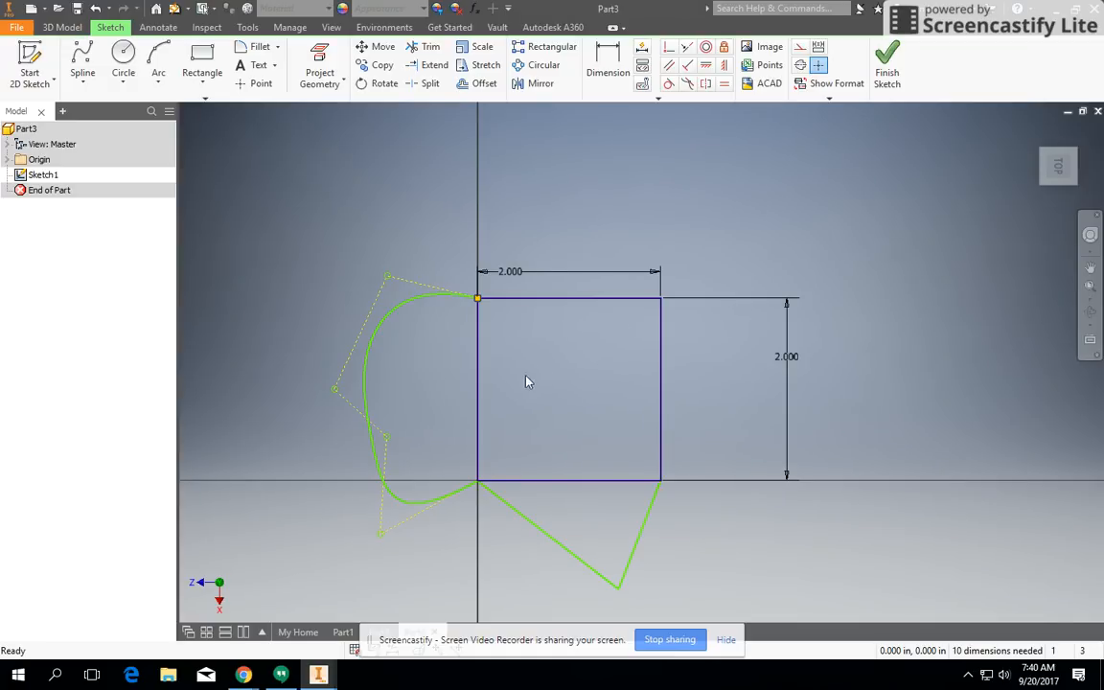
left_click(887, 60)
Extrude the spline region, the square and the triangle together by 0.25 in.
scroll(768, 121, "down", 5)
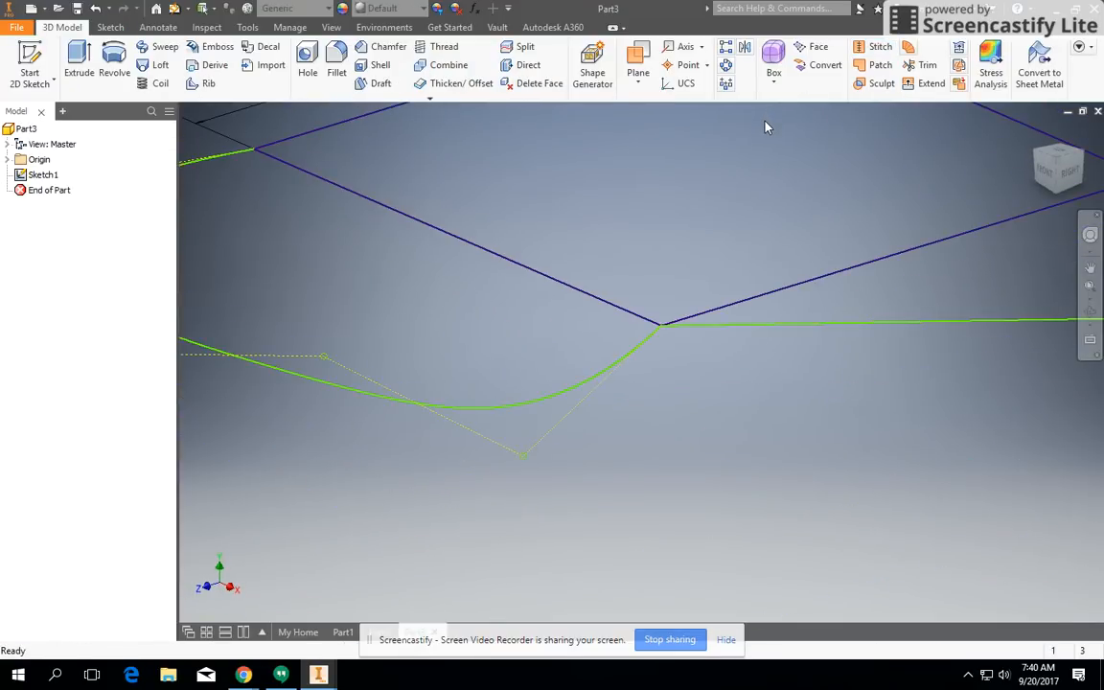
mouse_move(764, 155)
middle_mouse_down()
mouse_move(581, 285)
mouse_move(520, 373)
middle_mouse_up()
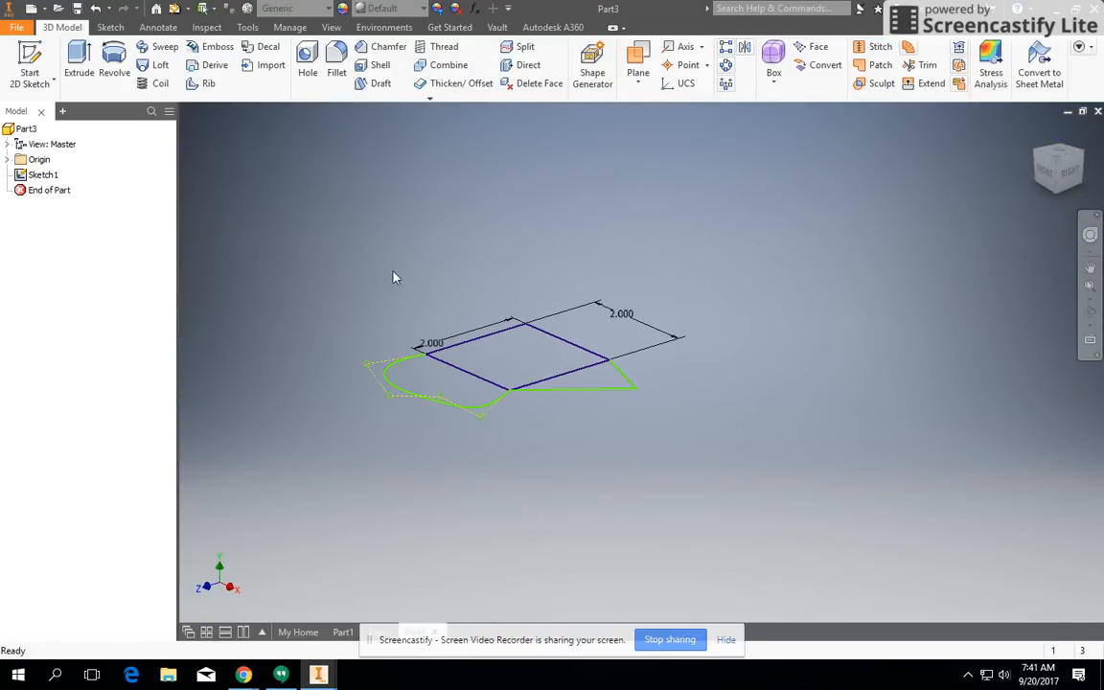
left_click(85, 61)
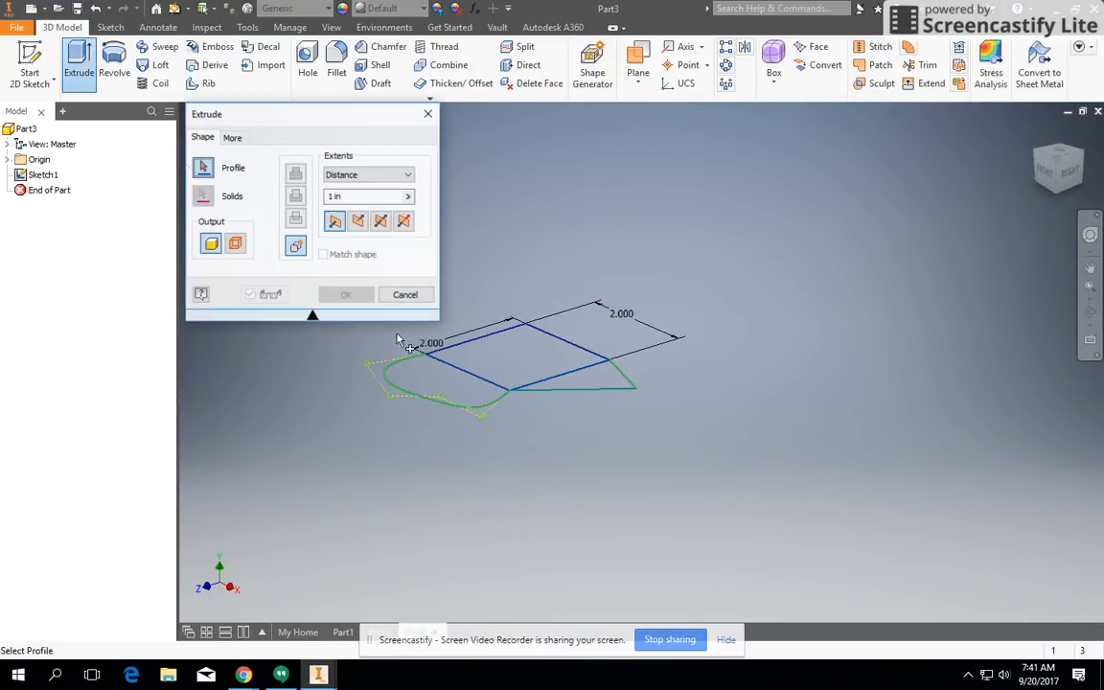
left_click(484, 381)
left_click(512, 362)
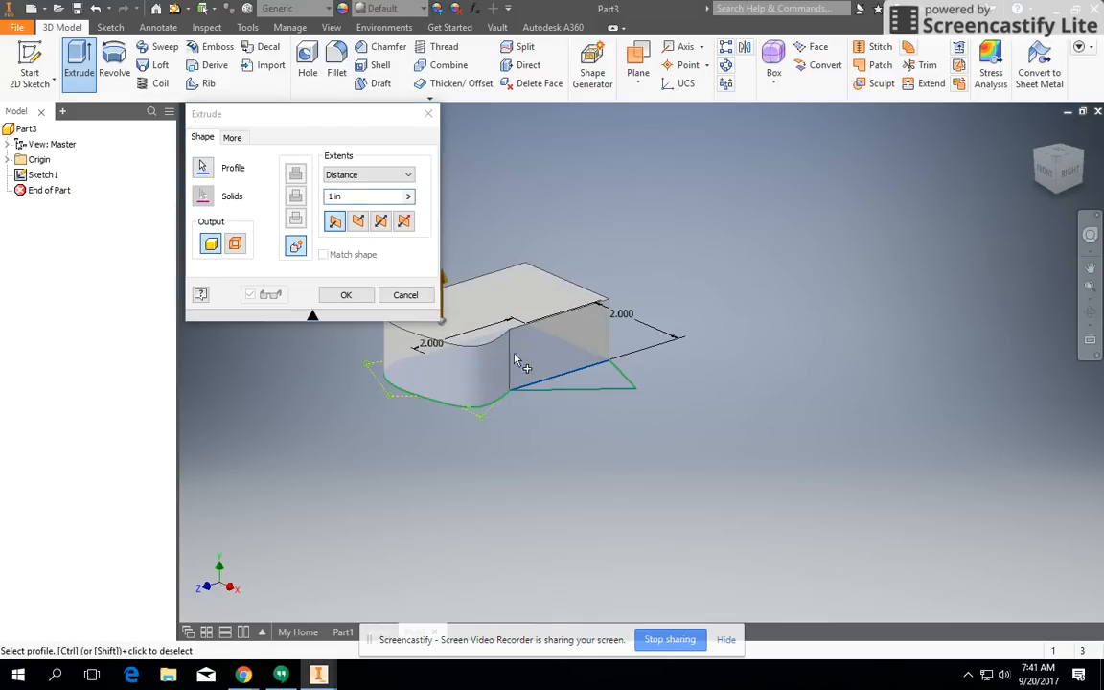
left_click(613, 380)
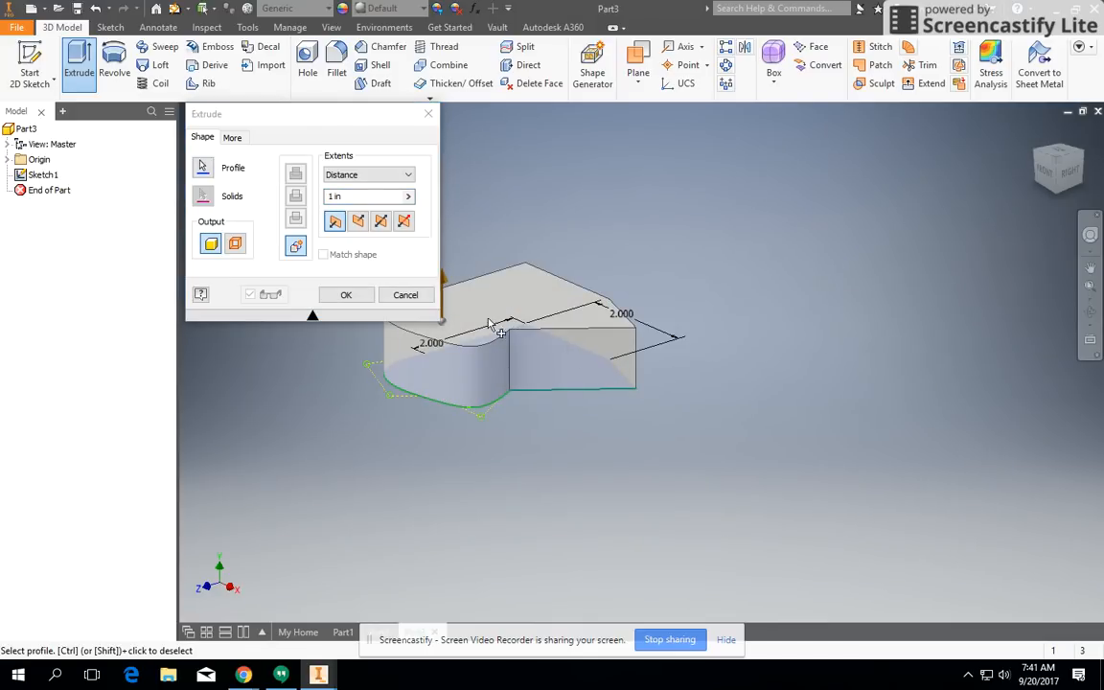
left_click(319, 203)
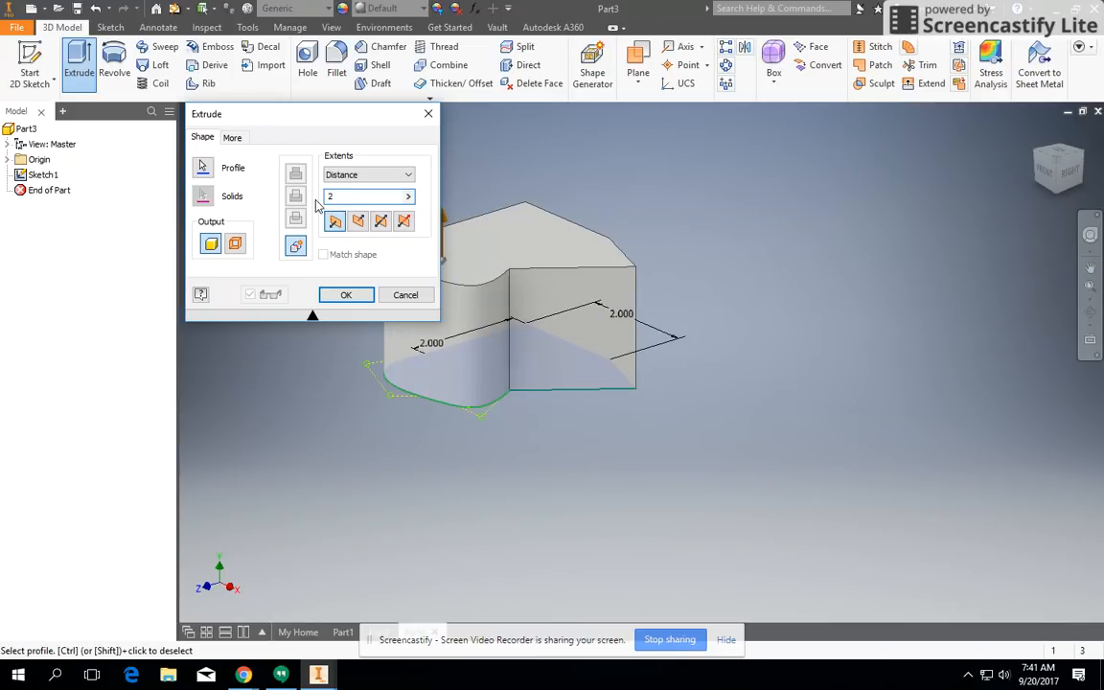
key("BackSpace")
type(".25")
key("Return")
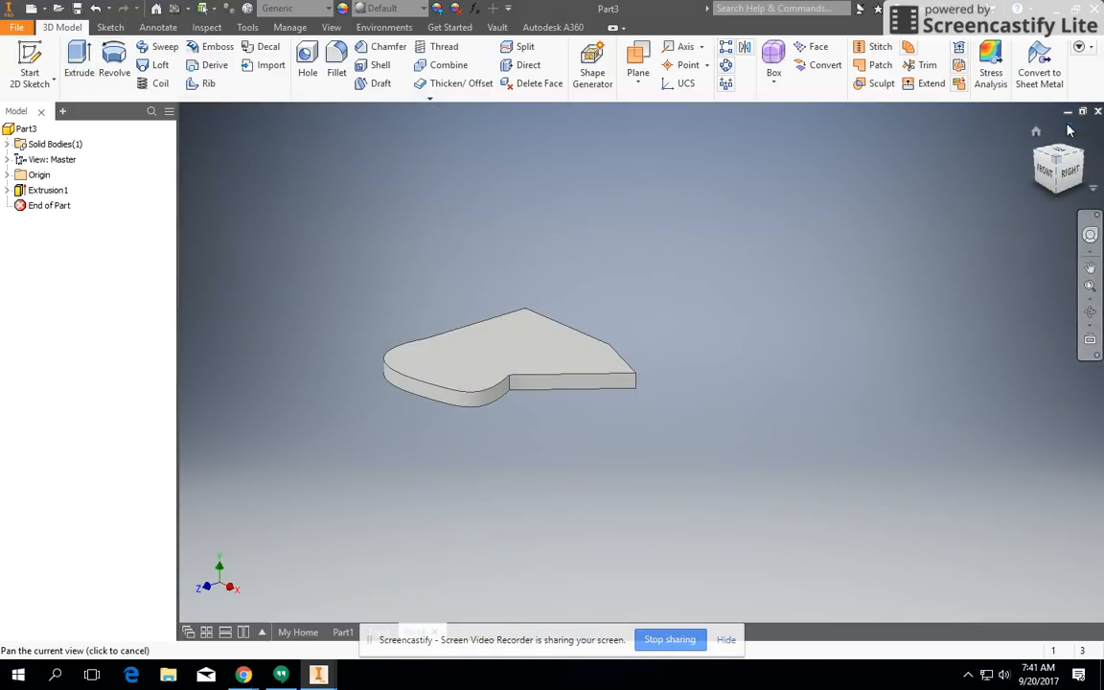
Start a new sketch on the plate's top face, viewed from the top with the triangle pointing right.
left_click(1060, 154)
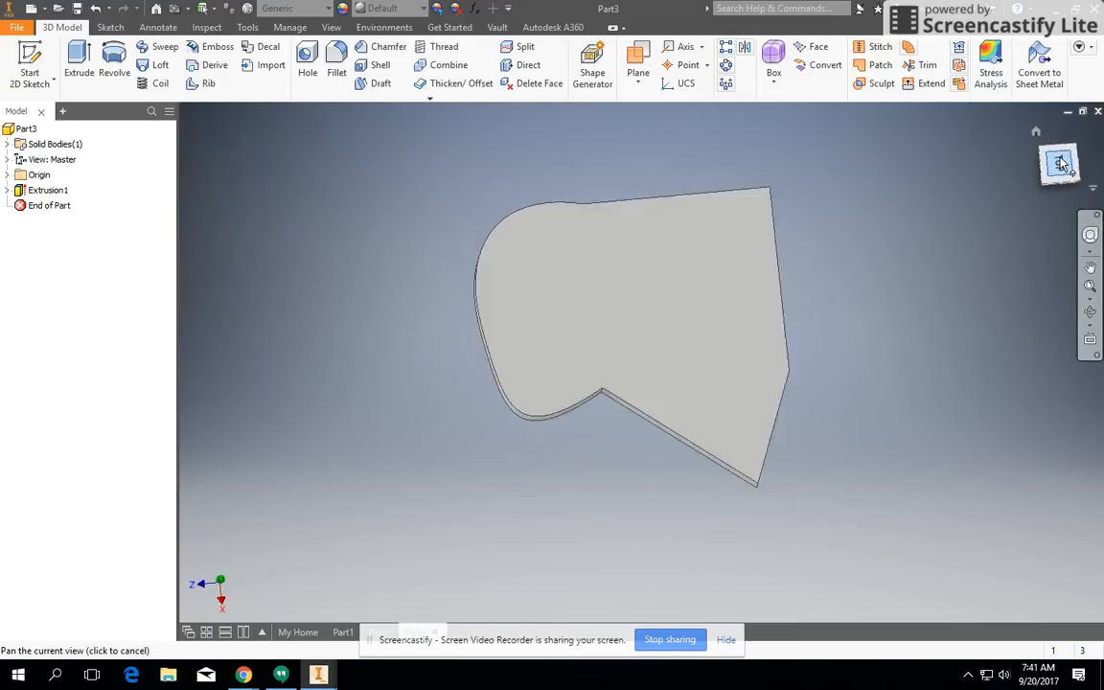
left_click(1043, 155)
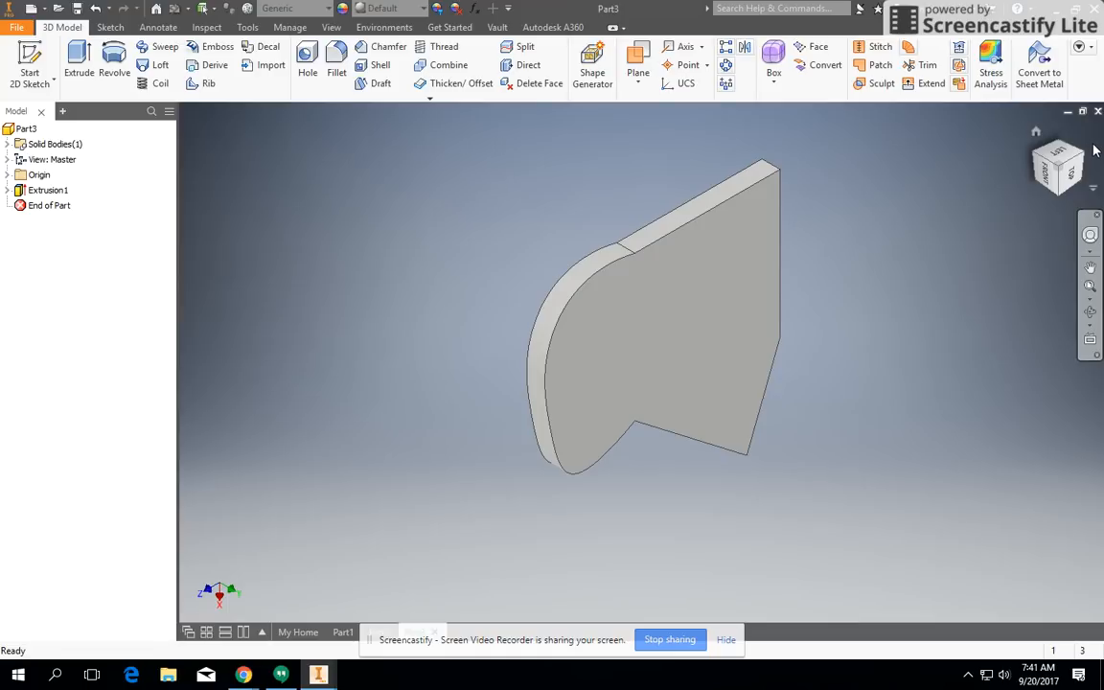
left_click(1079, 168)
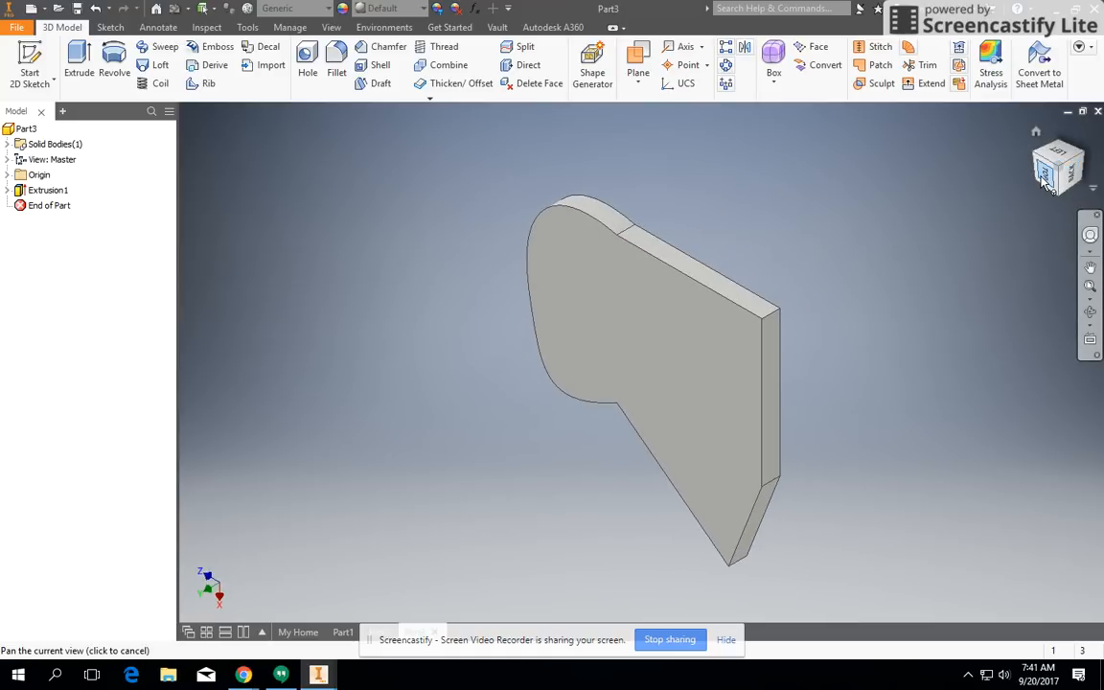
left_click(1073, 172)
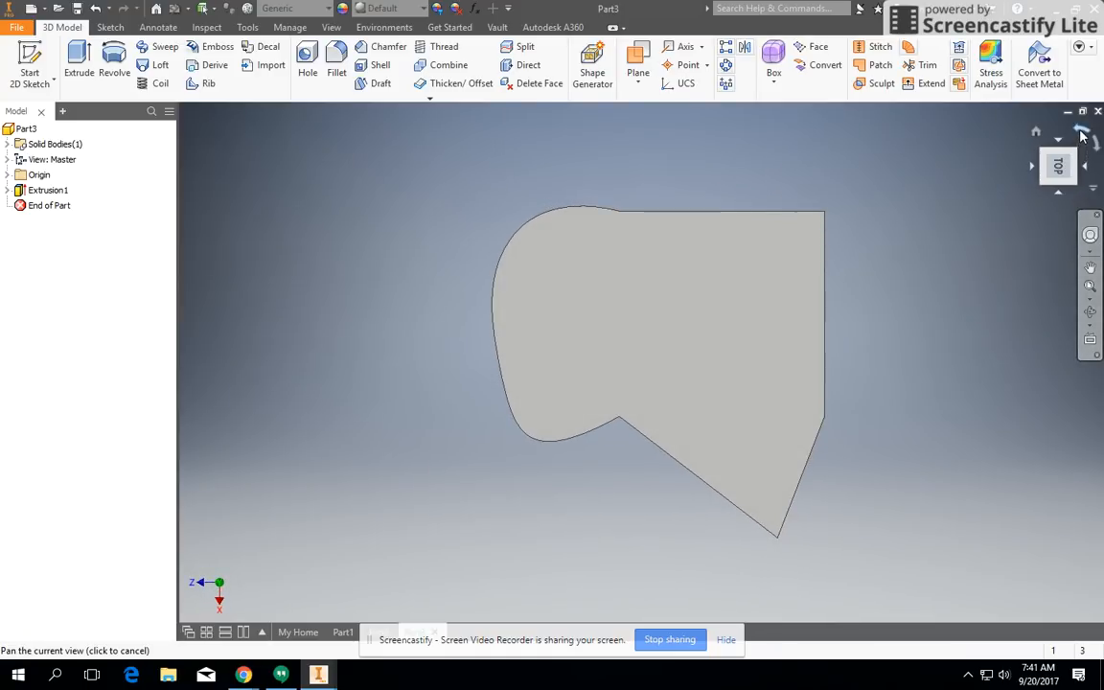
left_click(1083, 134)
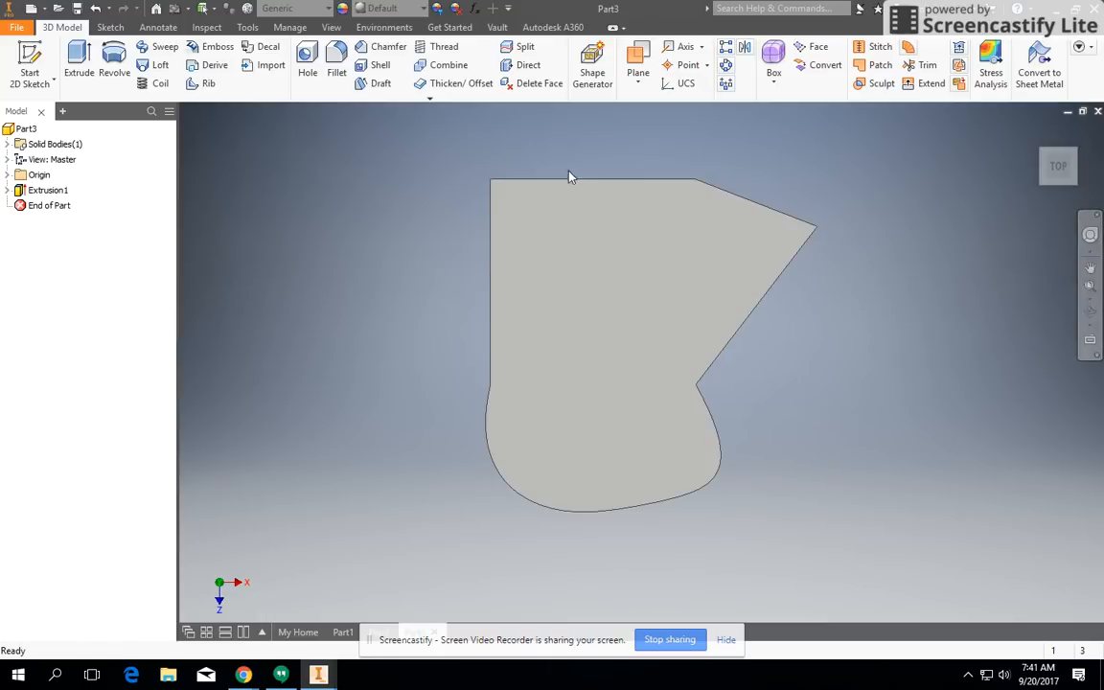
left_click(39, 59)
left_click(534, 222)
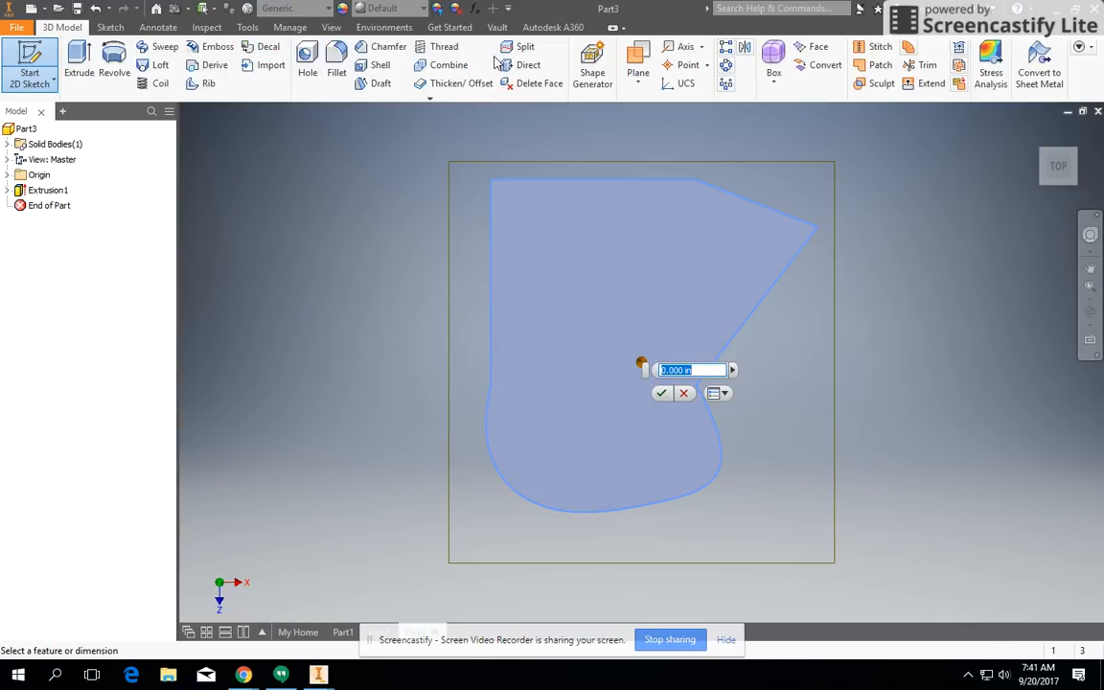
left_click(689, 392)
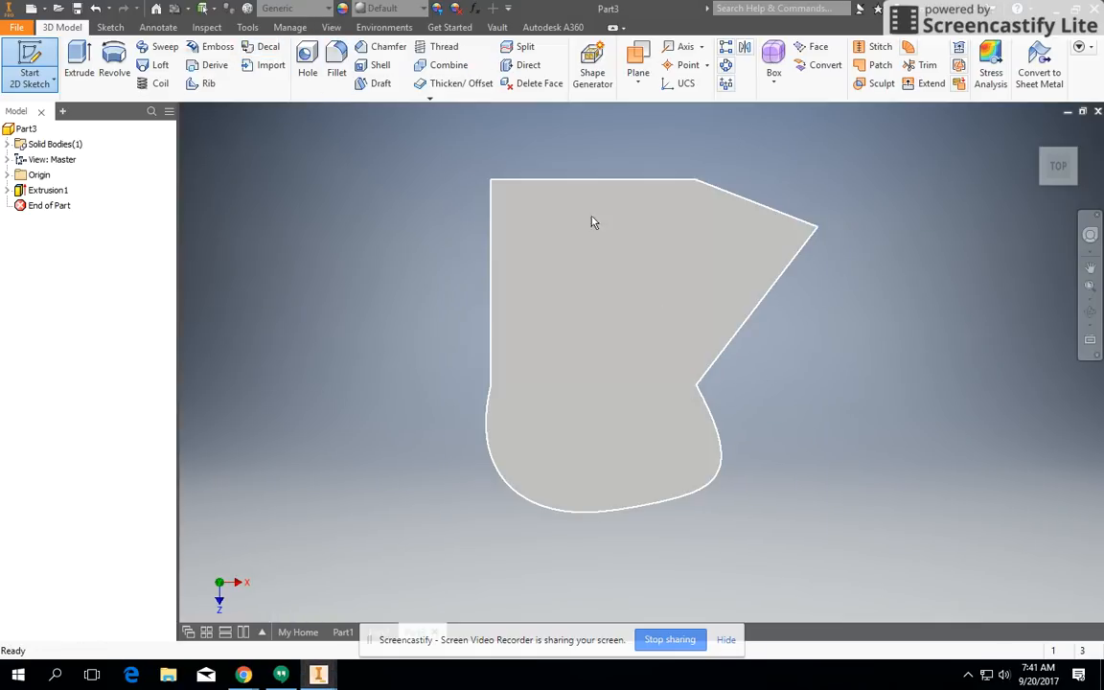
left_click(657, 271)
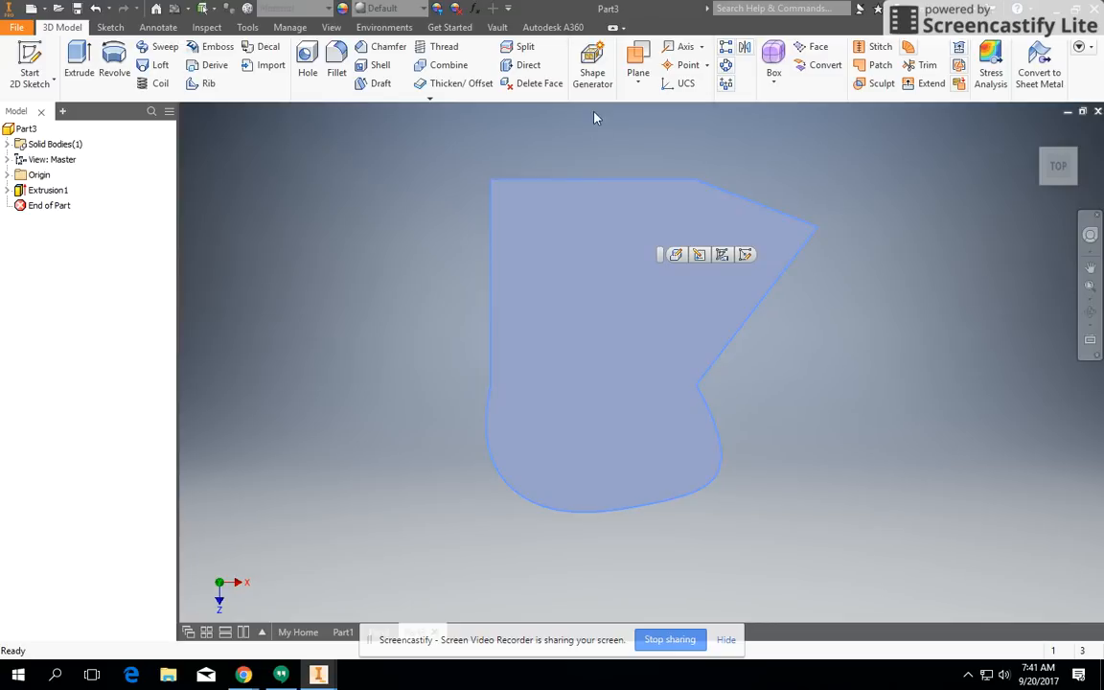
left_click(30, 67)
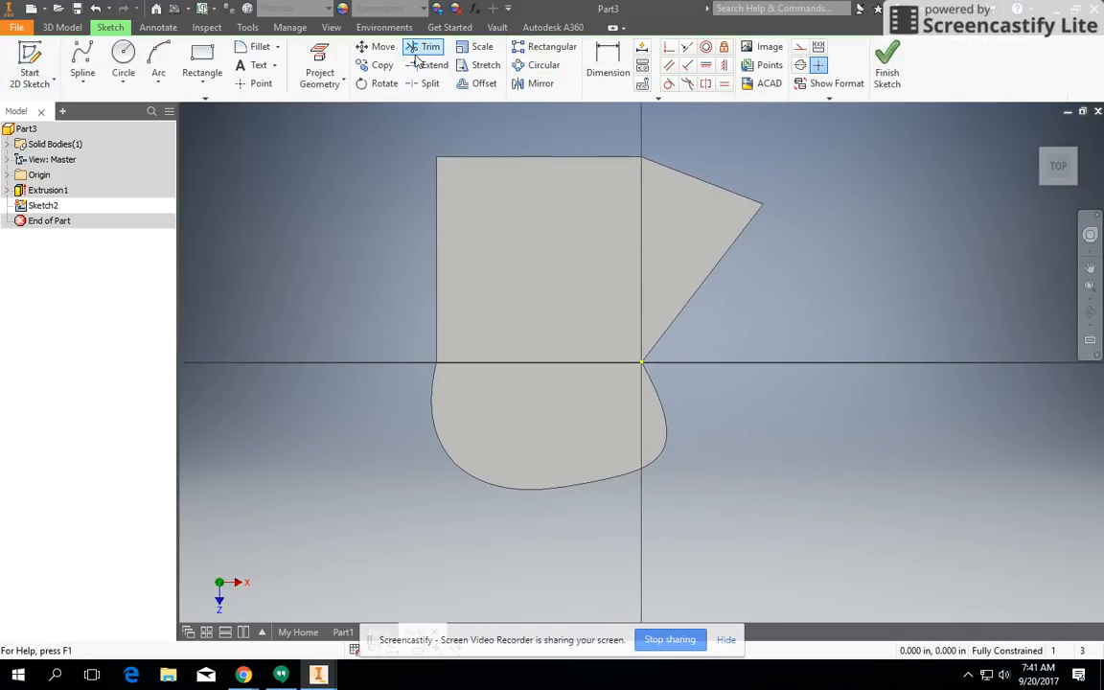
Place a sketch text box across the upper part of the plate and enter the surname in capitals.
left_click(255, 65)
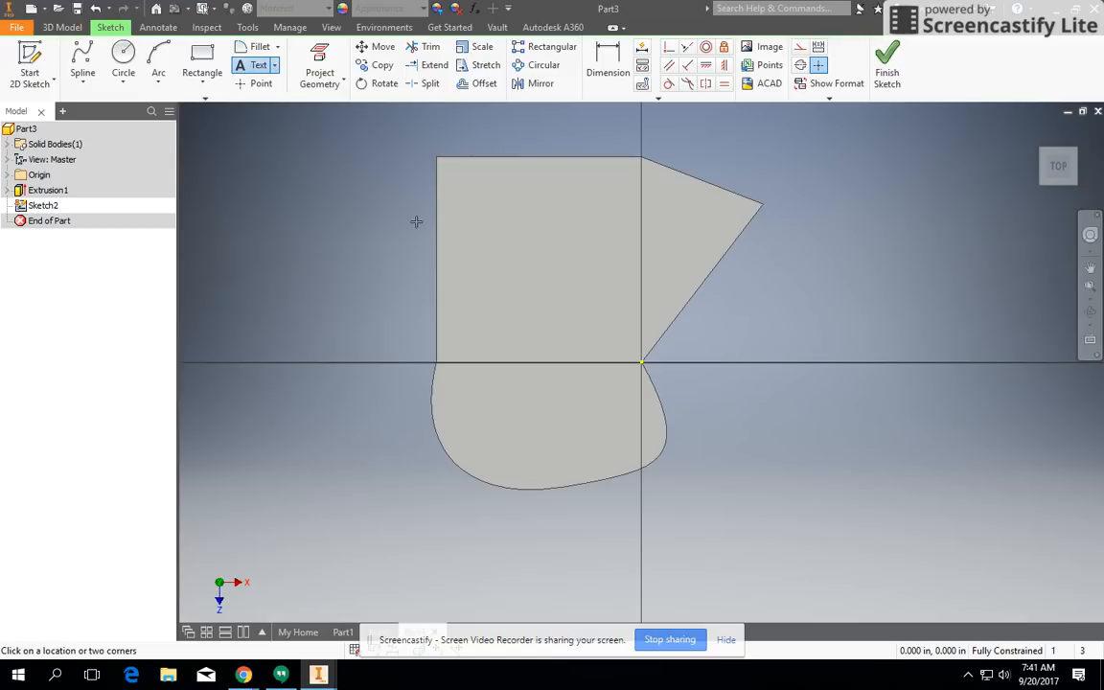
mouse_move(463, 217)
left_mouse_down()
mouse_move(675, 273)
mouse_move(642, 273)
left_mouse_up()
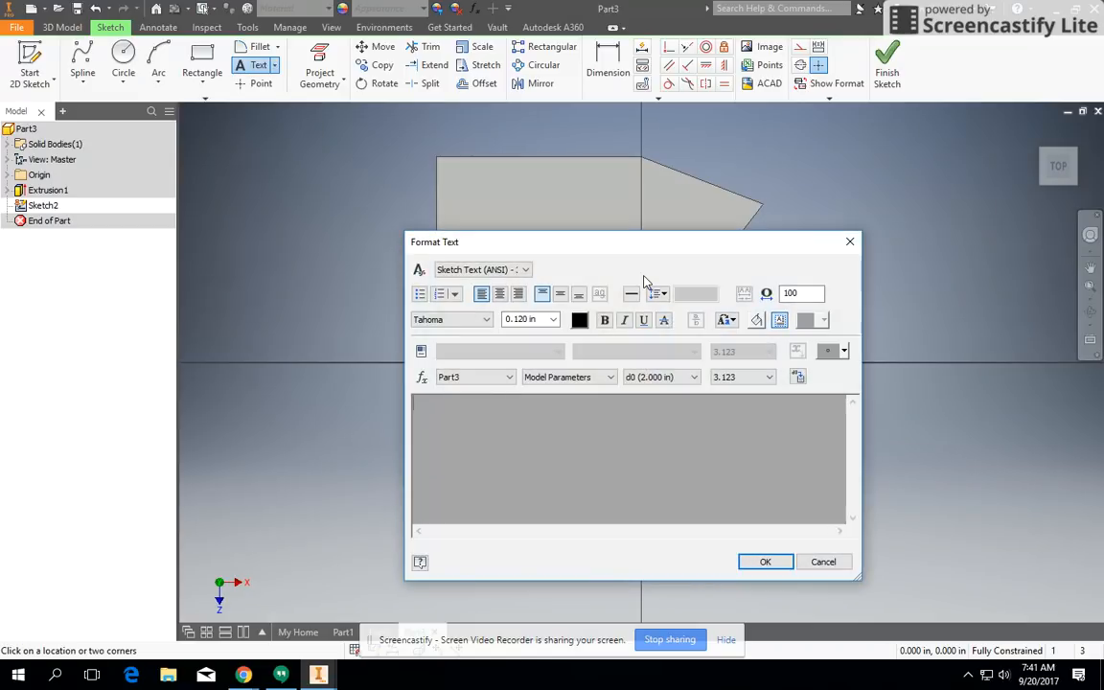
type("SYKES")
Format the sketch text as bold Rockwell with a height of 0.5 in and finish the sketch.
left_click_drag(446, 402, 347, 399)
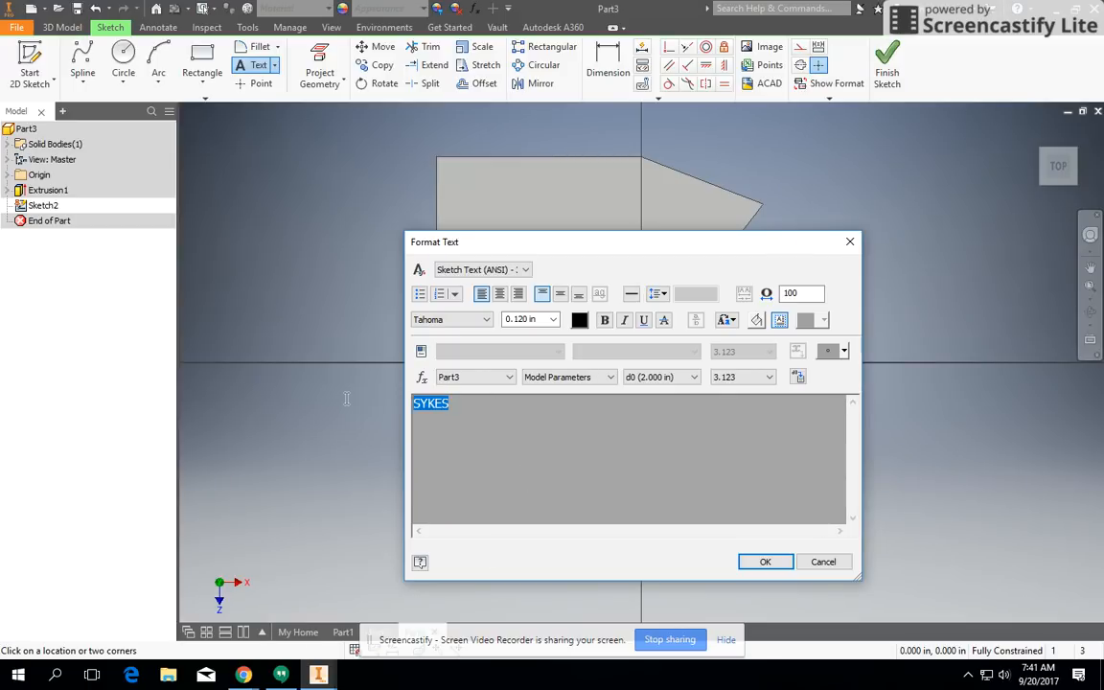
left_click(487, 322)
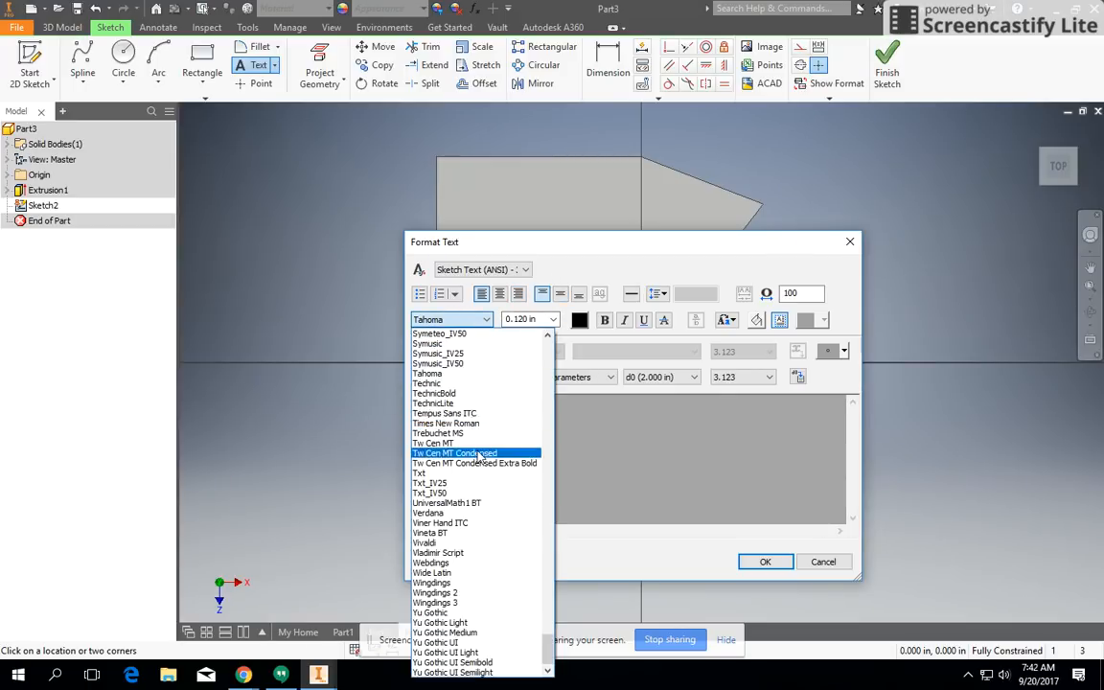
scroll(479, 456, "up", 10)
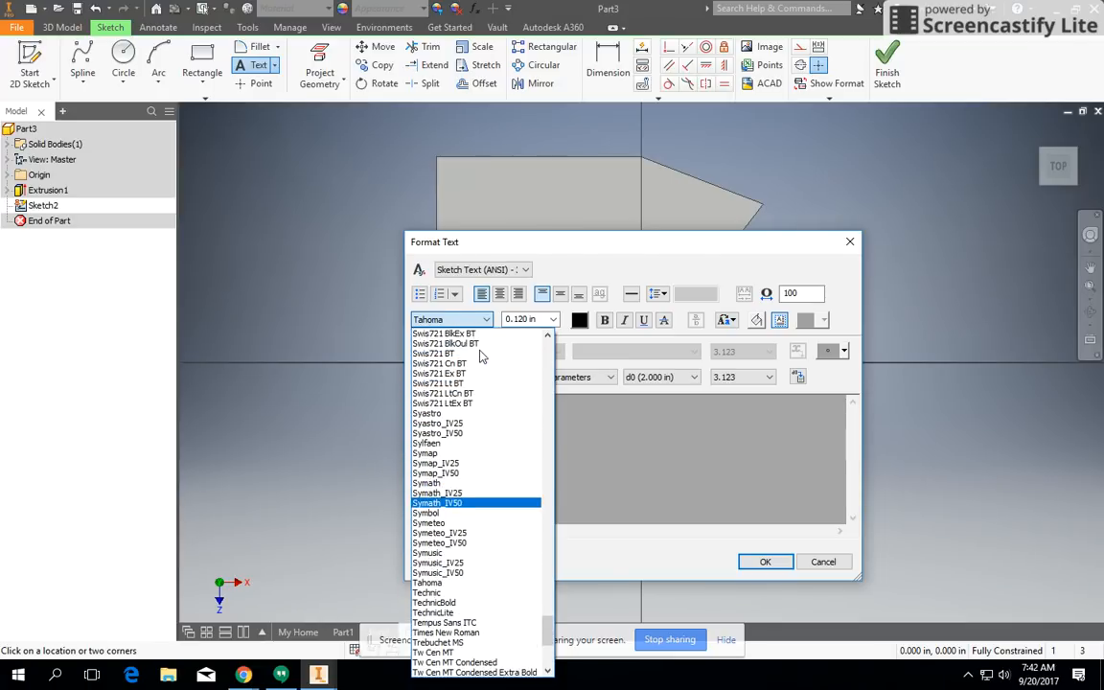
scroll(481, 356, "up", 12)
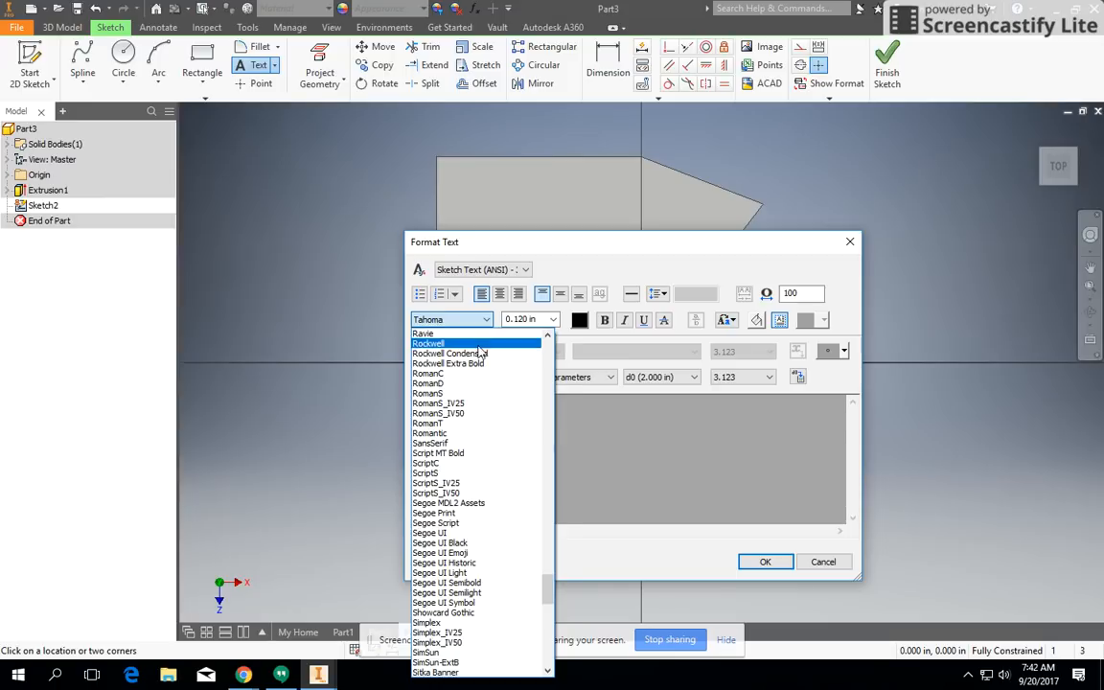
left_click(478, 343)
left_click(531, 321)
left_click(603, 321)
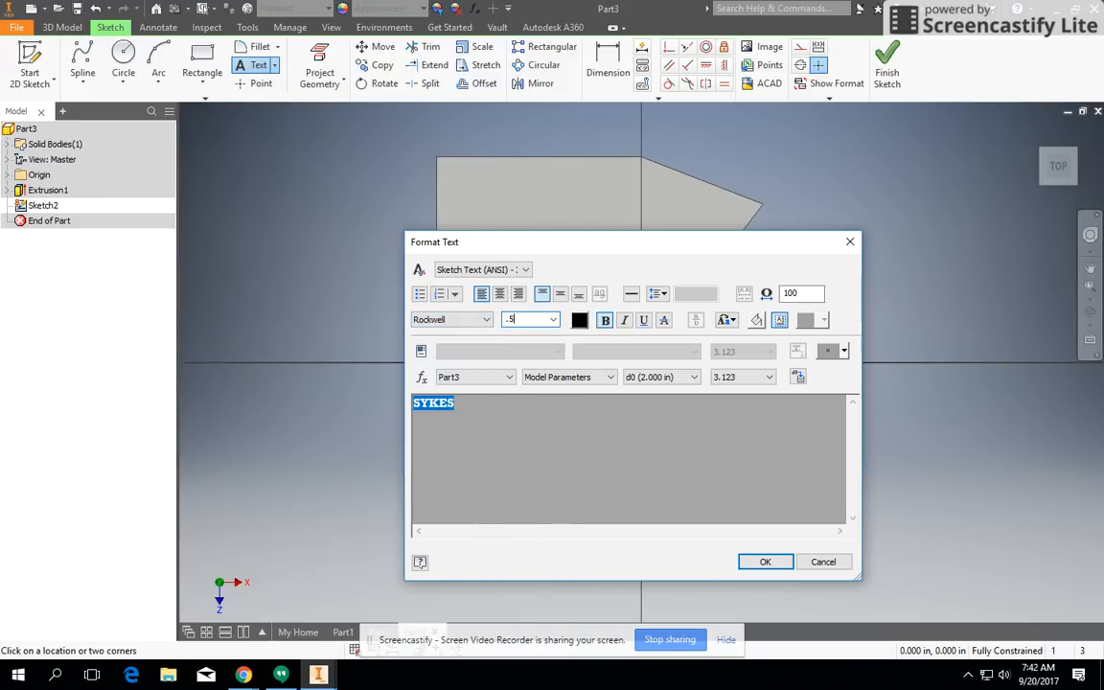
key("Return")
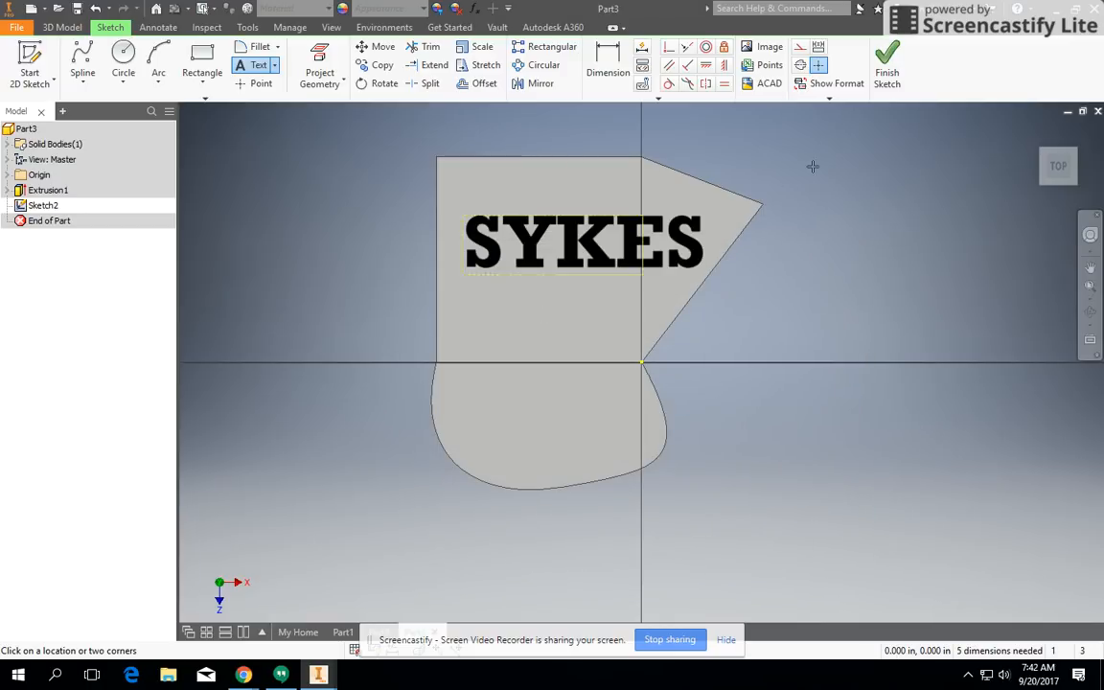
left_click(887, 60)
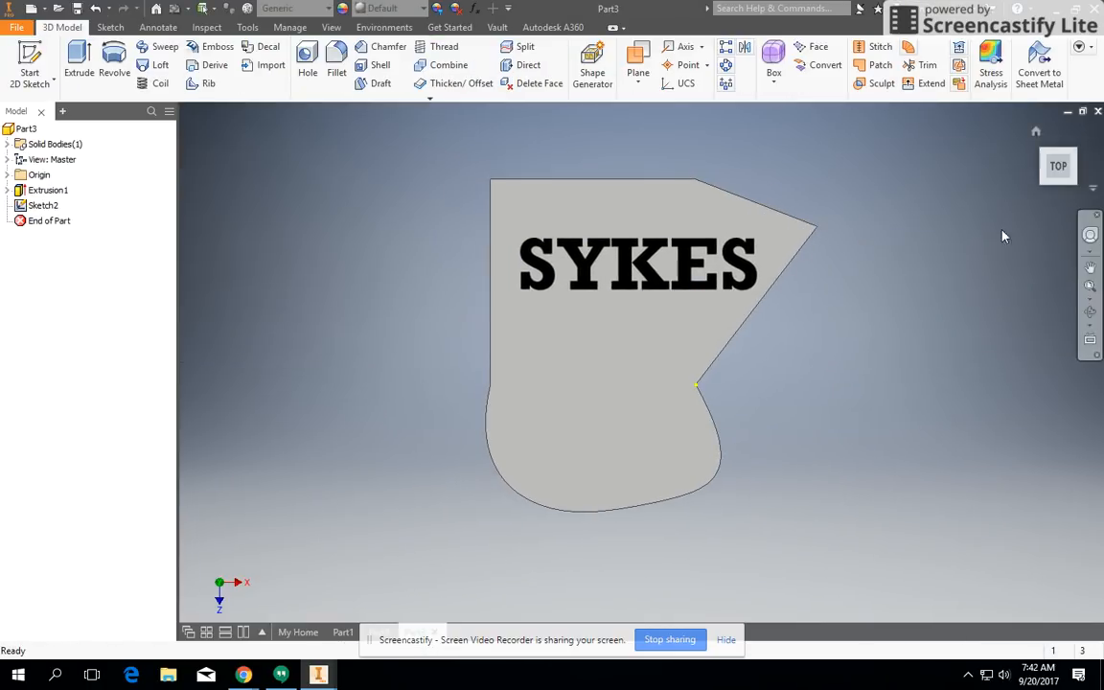
Extrude the text as a cut through the whole plate, using the All extent.
left_click_drag(1038, 183, 1044, 189)
left_click(1044, 189)
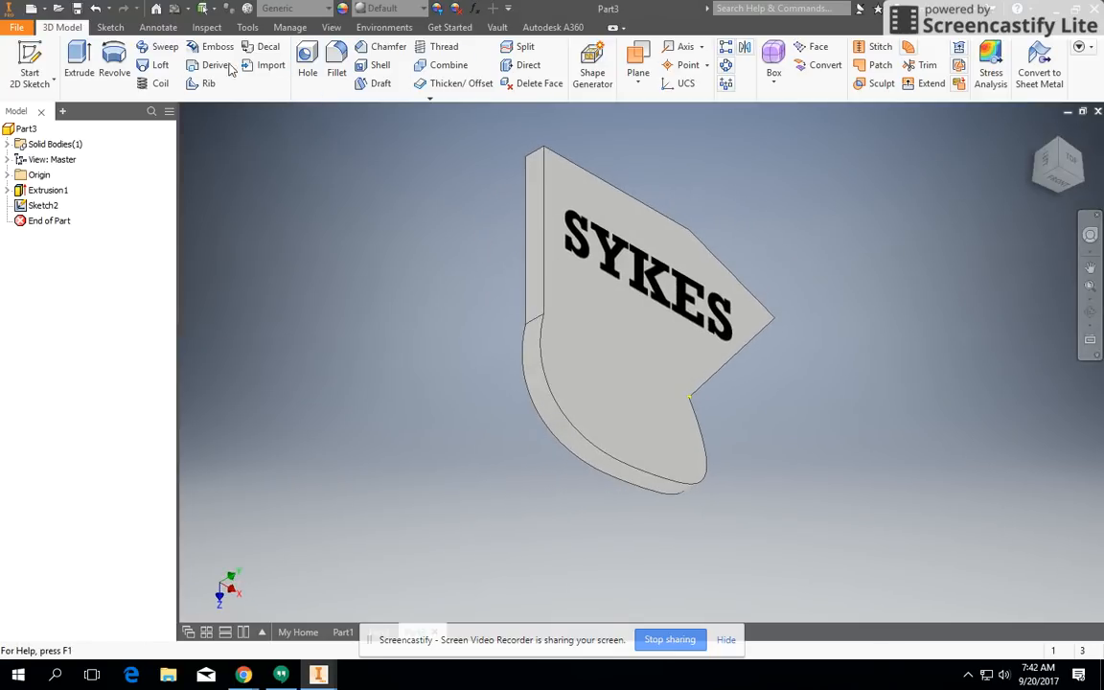
left_click(79, 63)
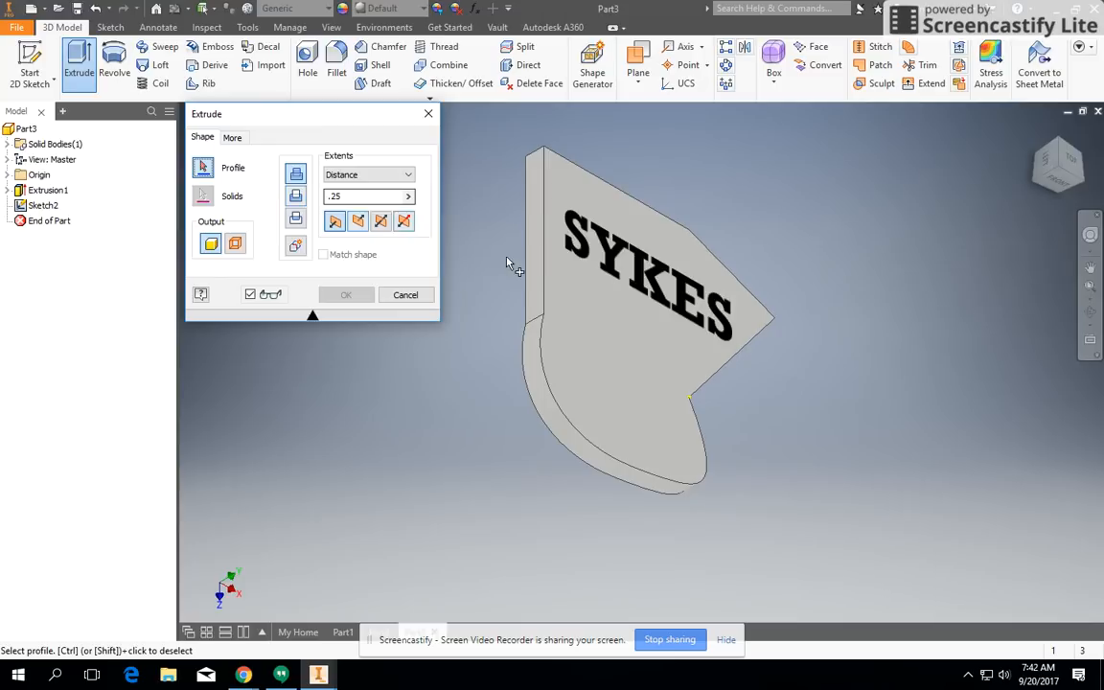
left_click(592, 251)
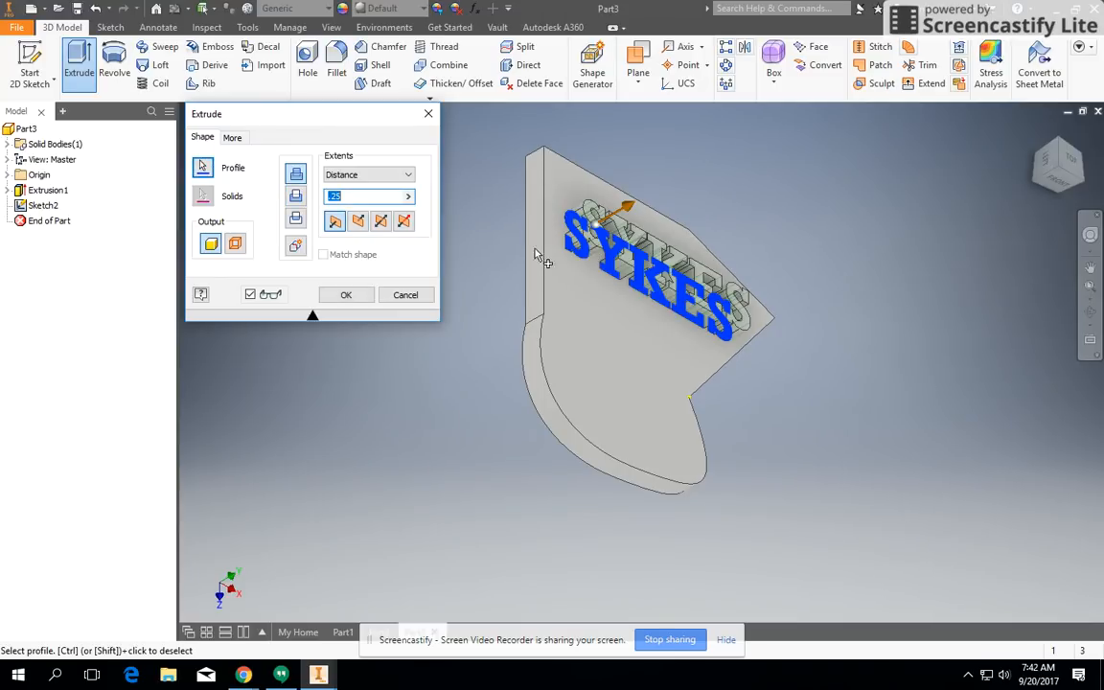
left_click(295, 199)
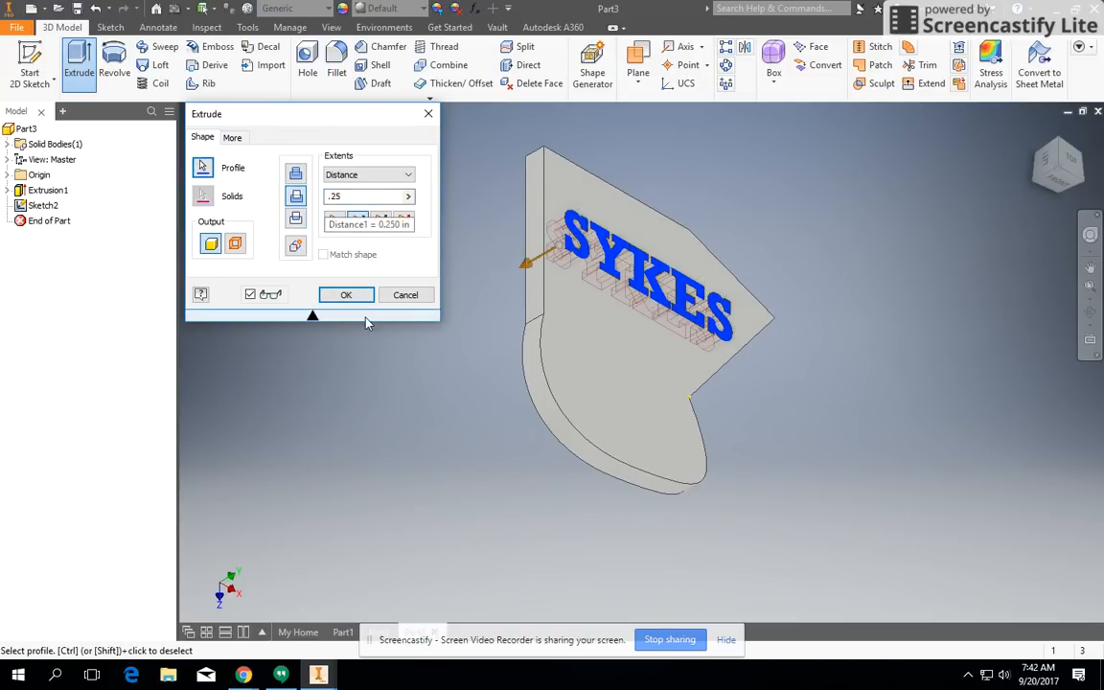
left_click(361, 197)
left_click(388, 177)
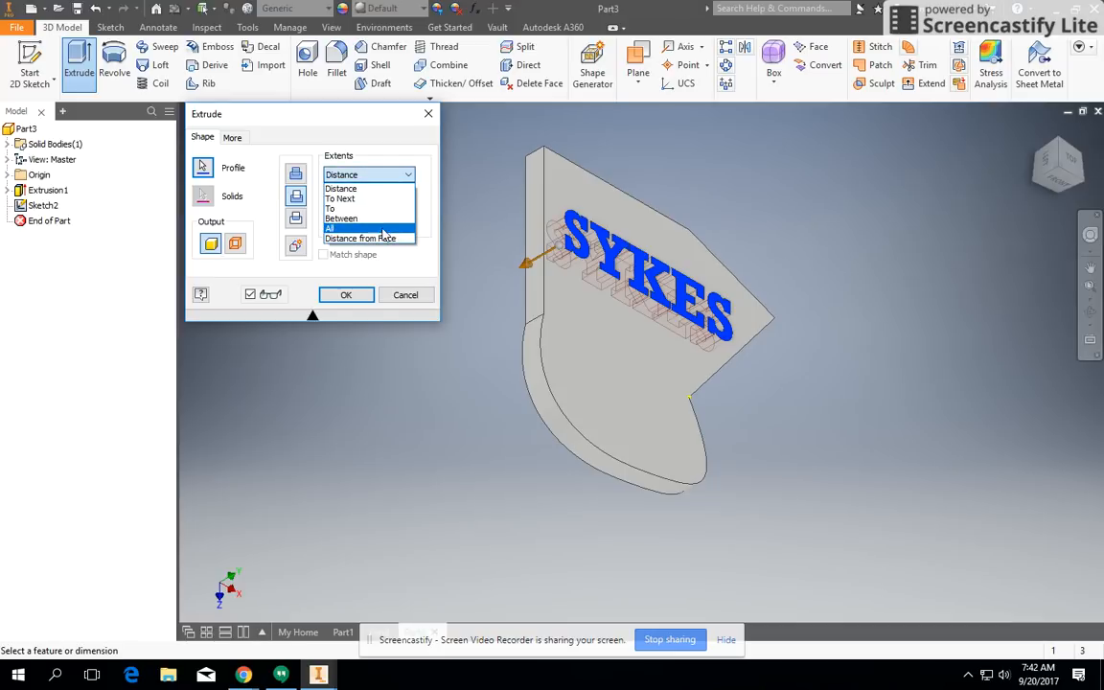
left_click(344, 227)
left_click(346, 296)
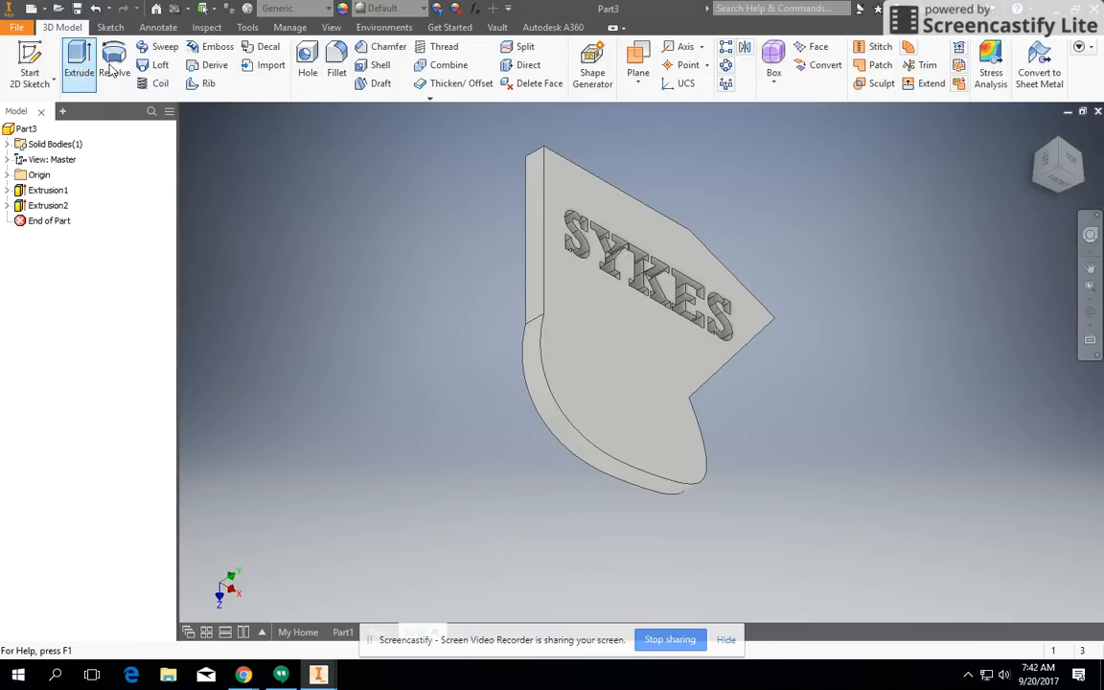
Sketch a circle about 0.5 in in diameter on the plate's top face, below the cut text.
left_click(30, 63)
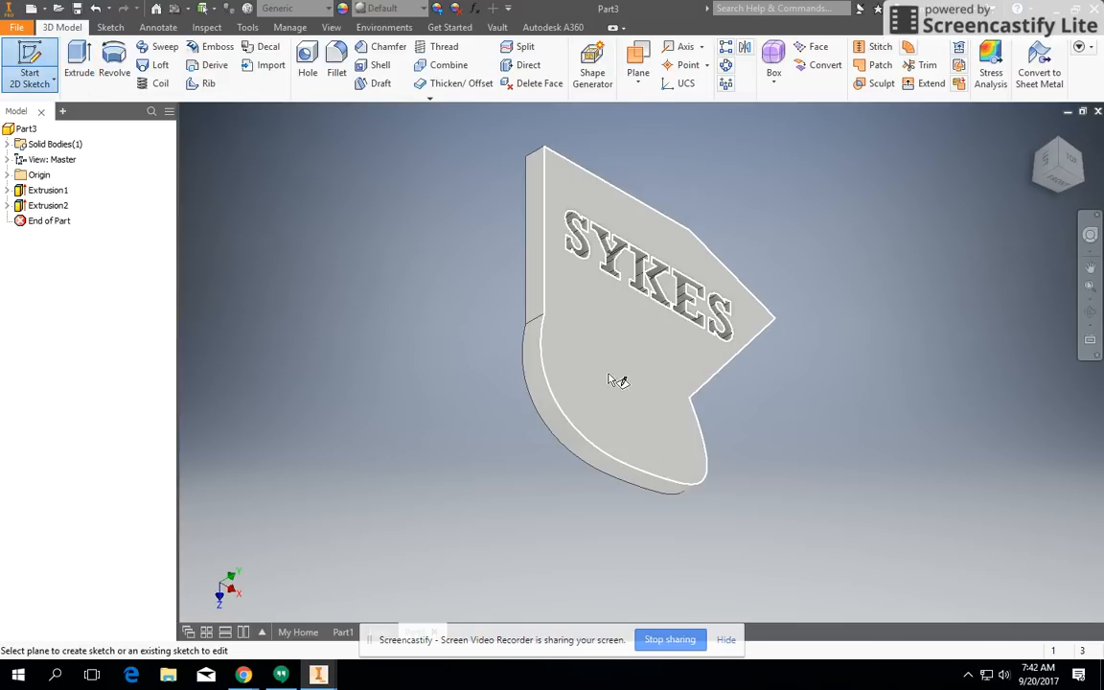
left_click(610, 378)
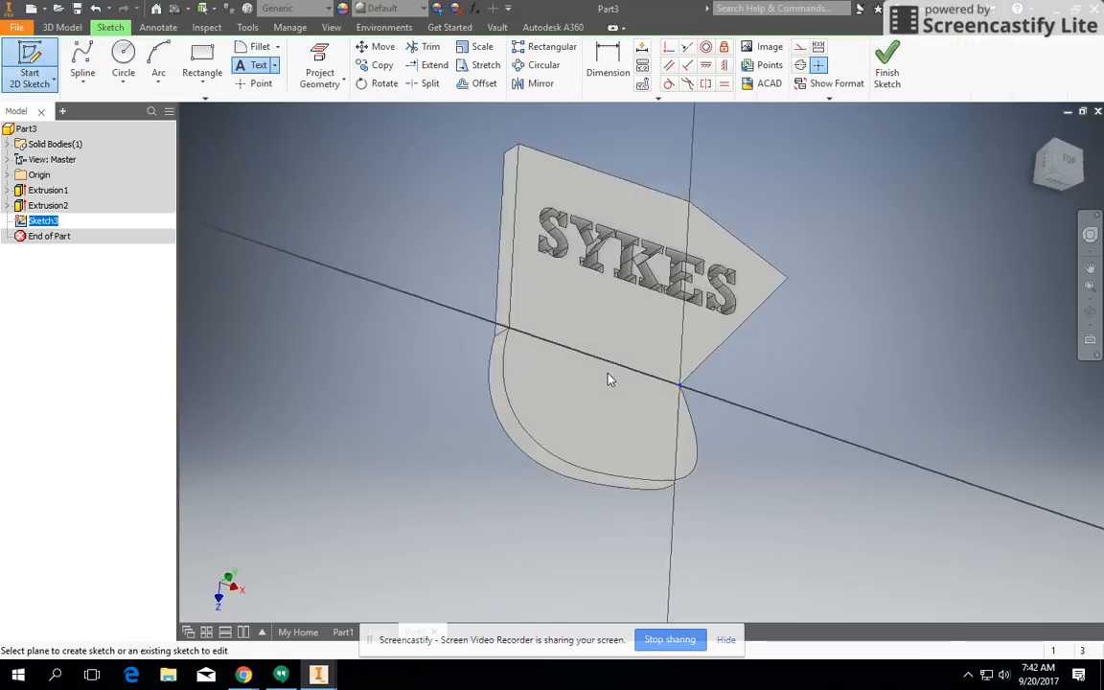
left_click(137, 74)
left_click(536, 344)
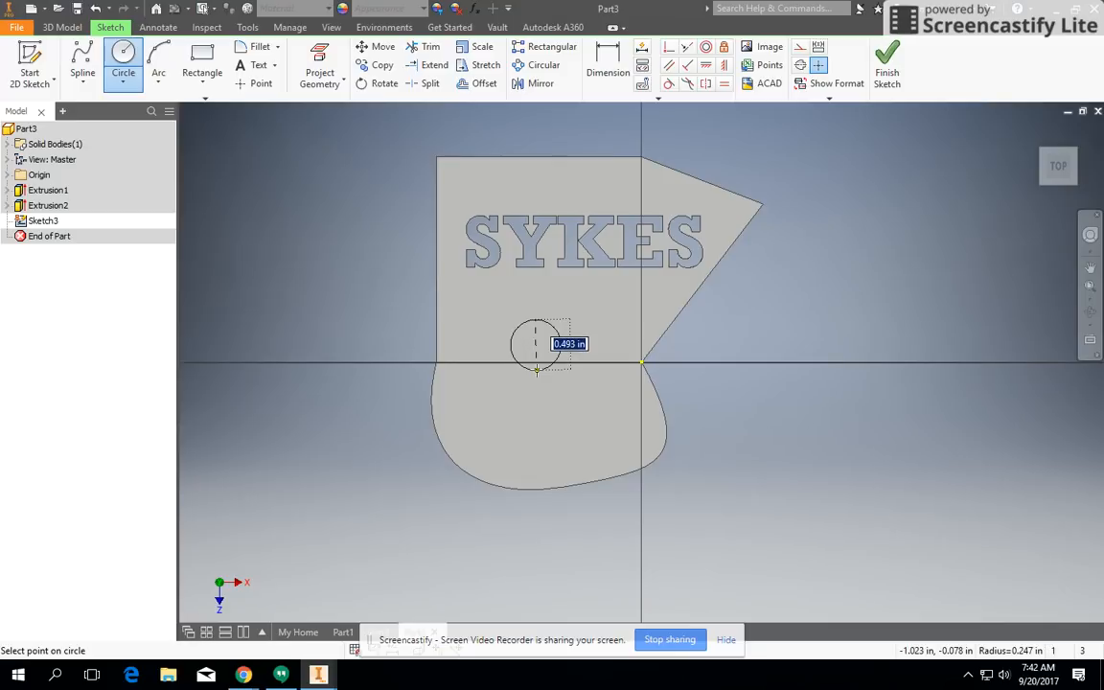
left_click(536, 371)
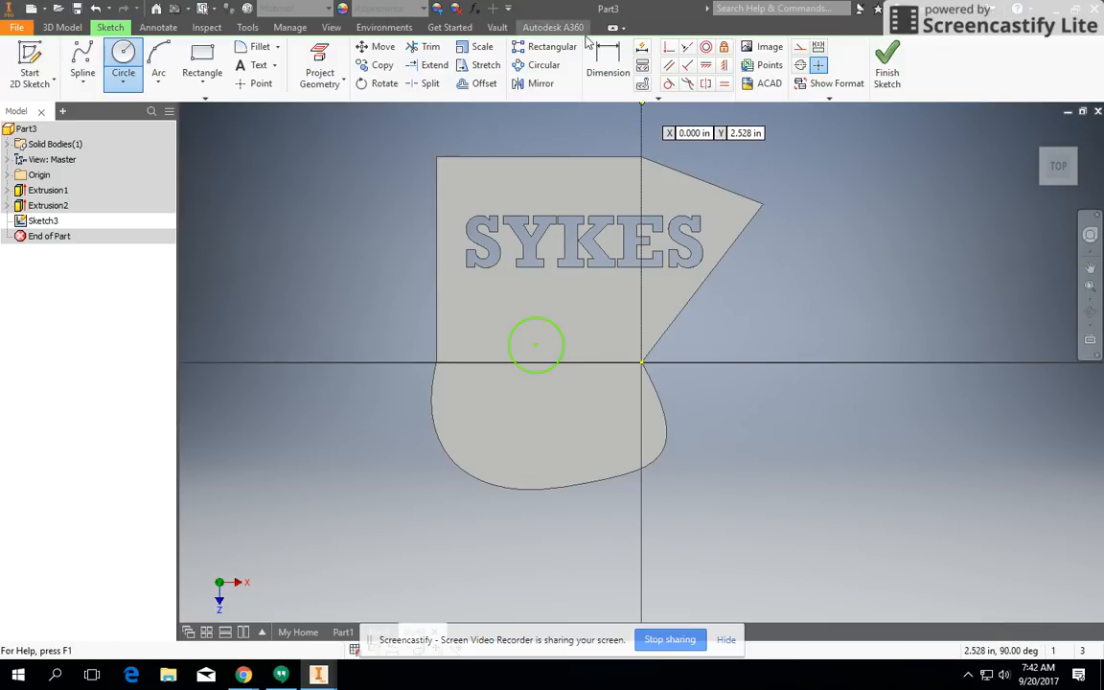
Dimension the circle's diameter as 0.5 in.
left_click(607, 62)
left_click(562, 334)
left_click(579, 326)
type(".5")
key("Return")
Finish the sketch and extrude the circle outward from the plate as a 0.25 in boss.
left_click(886, 69)
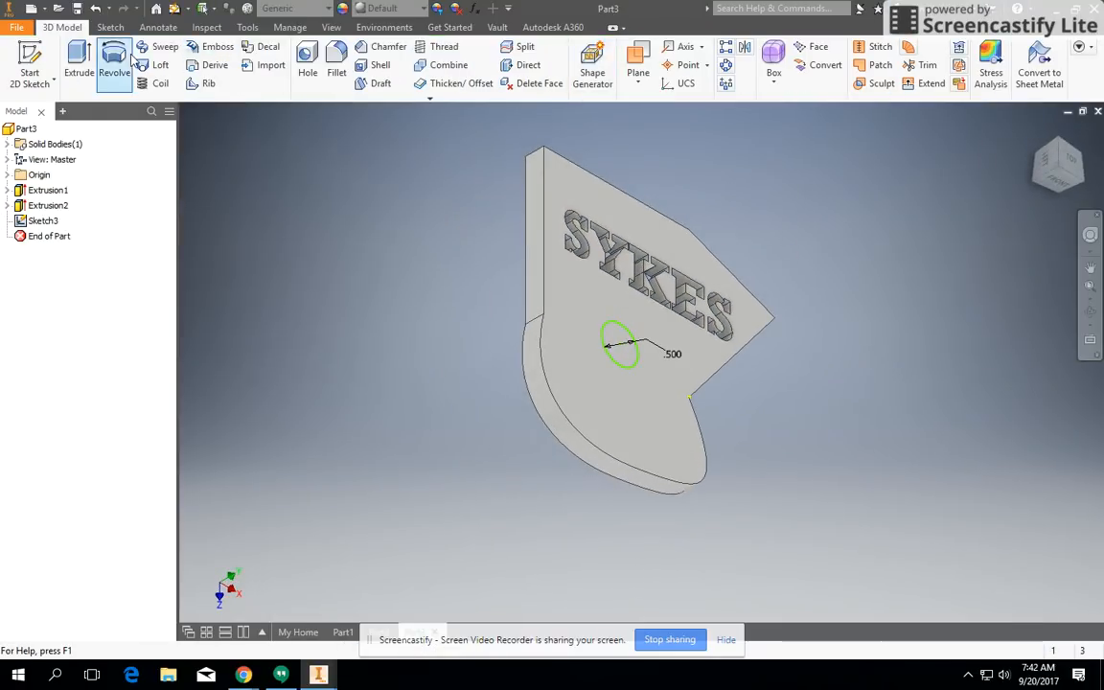
left_click(80, 68)
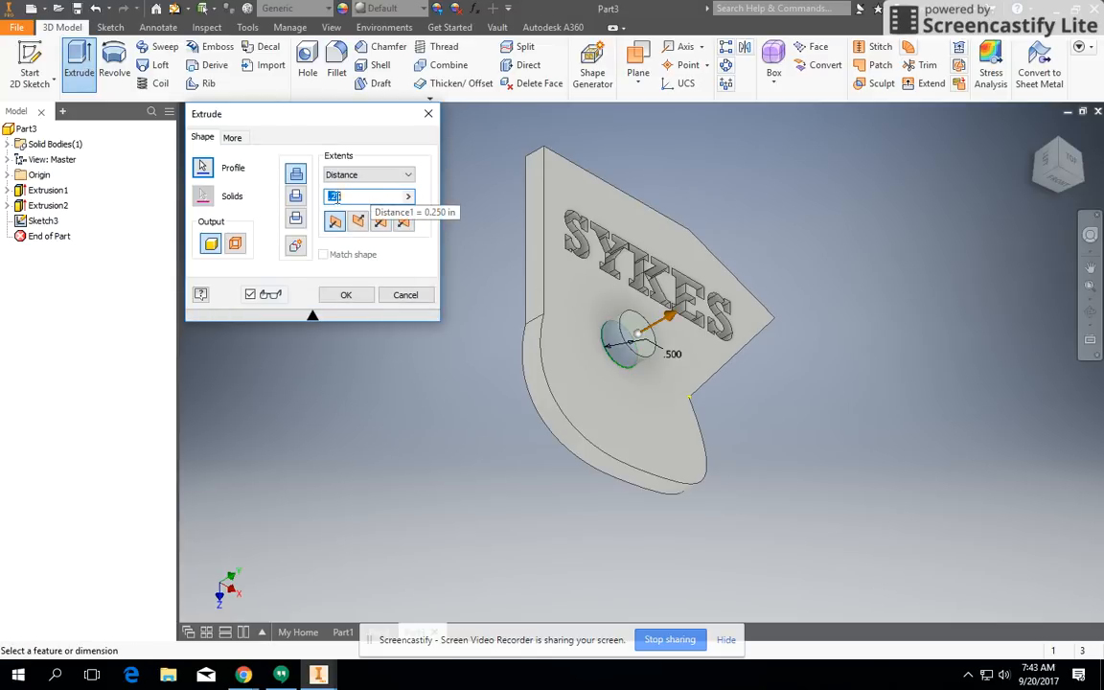
left_click(346, 294)
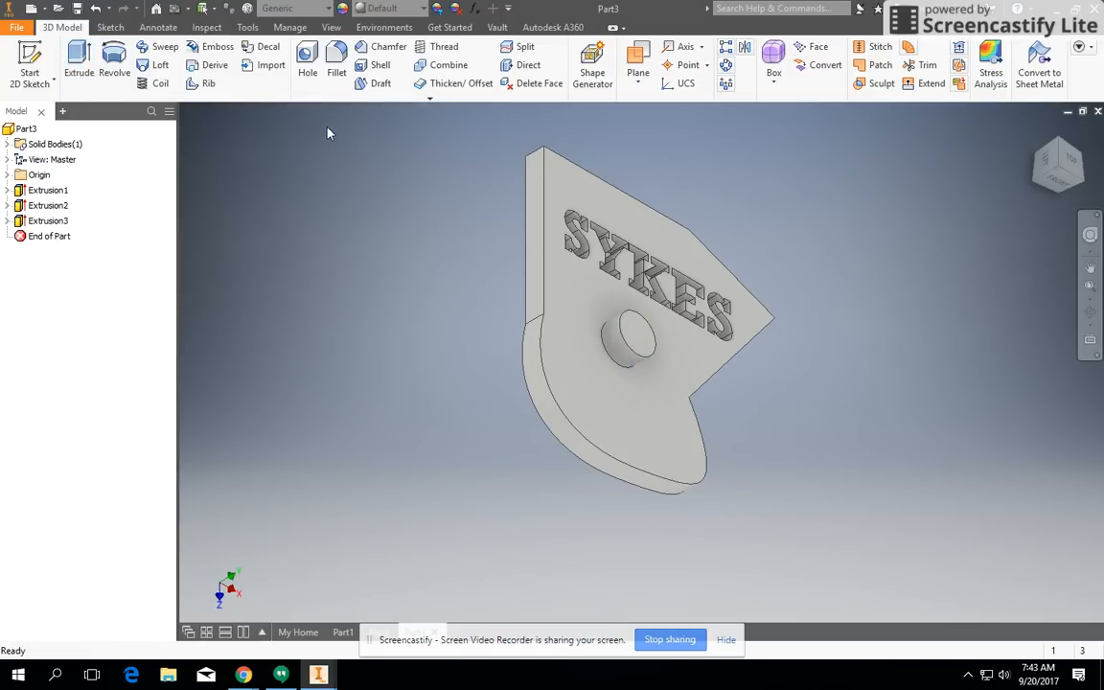
Fillet the outer circular edge of the boss with a 0.25 in radius.
left_click(335, 72)
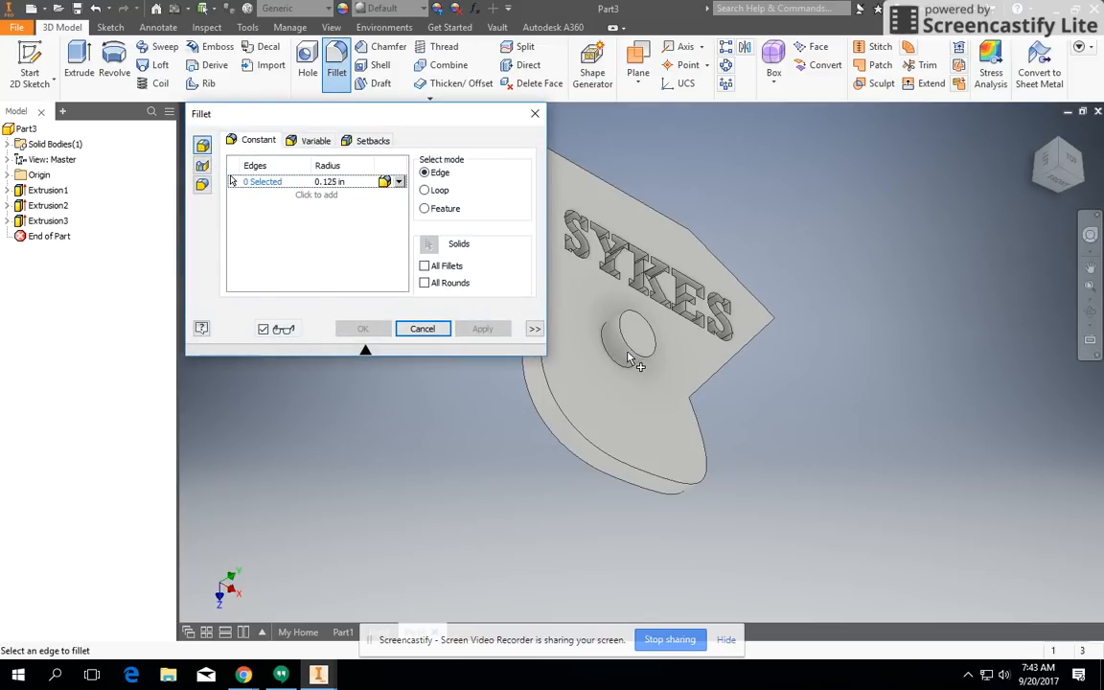
left_click(639, 323)
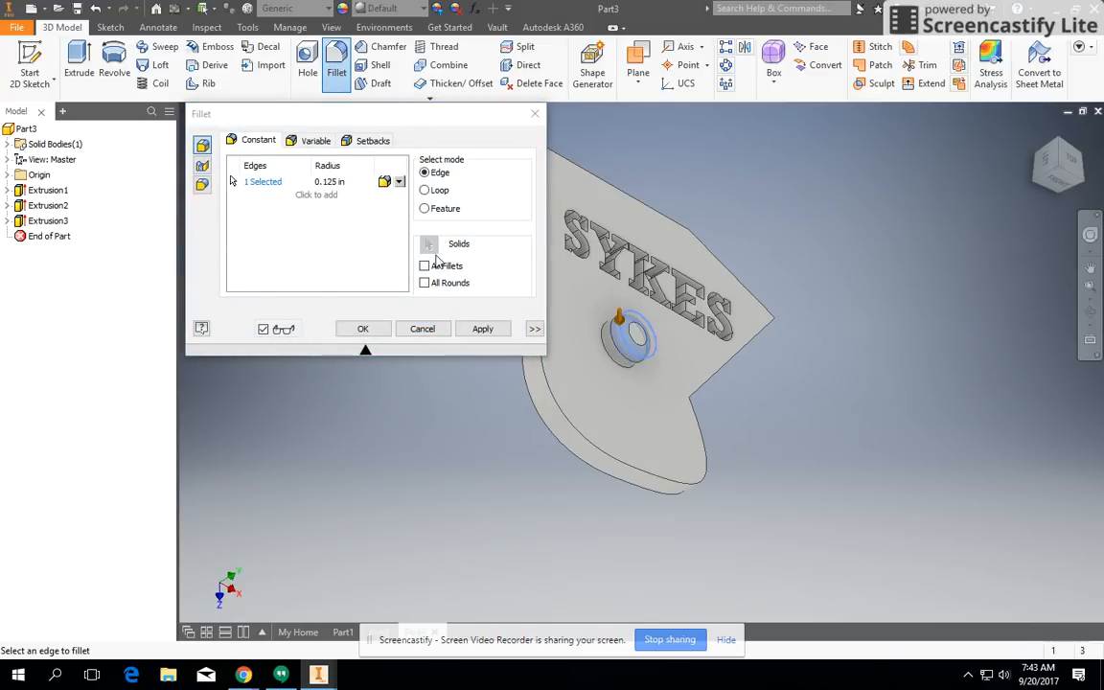
left_click(329, 181)
type("5")
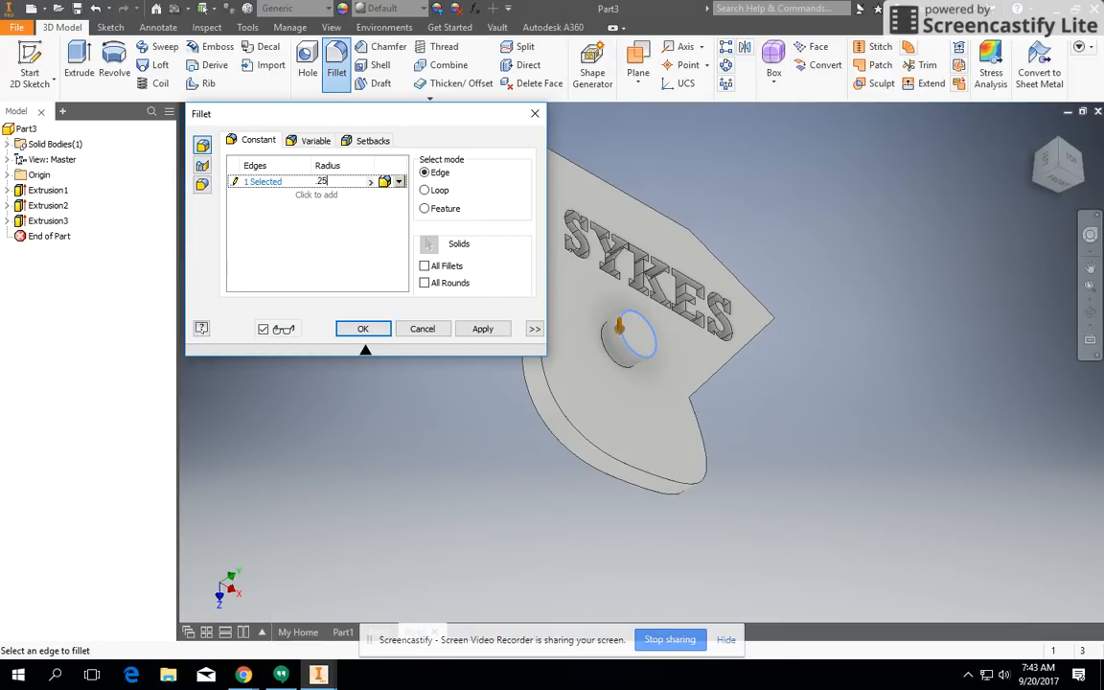
left_click(363, 327)
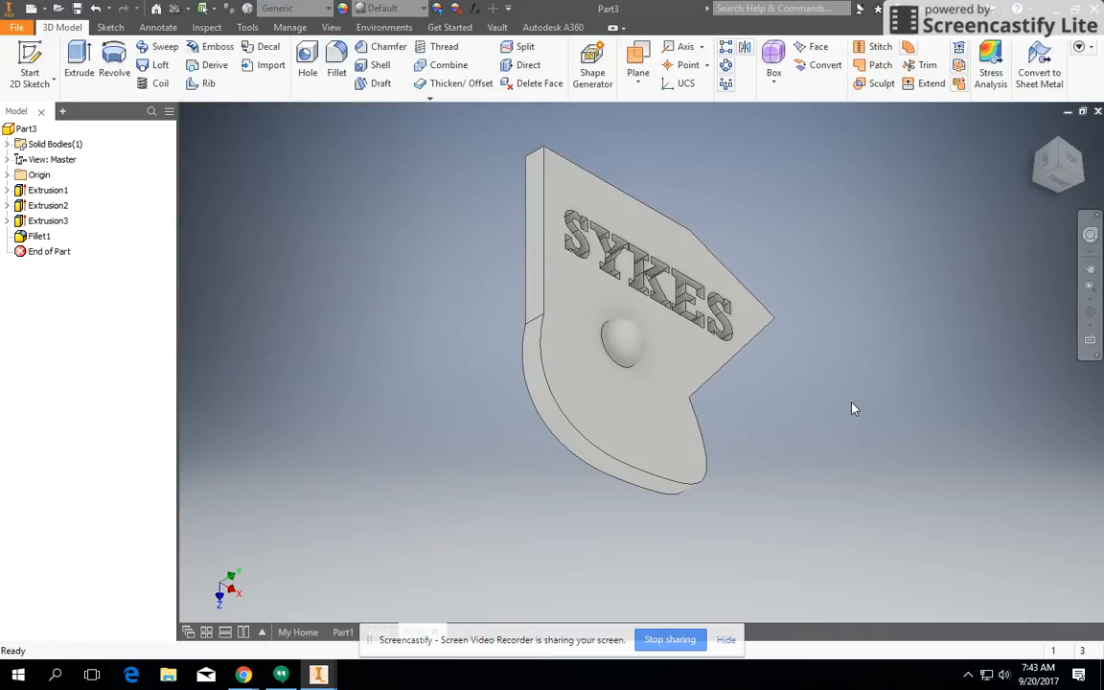
Fillet the plate's upper-left corner, the notch corner and the triangle's long lower edge with a 0.25 in radius.
left_click(336, 65)
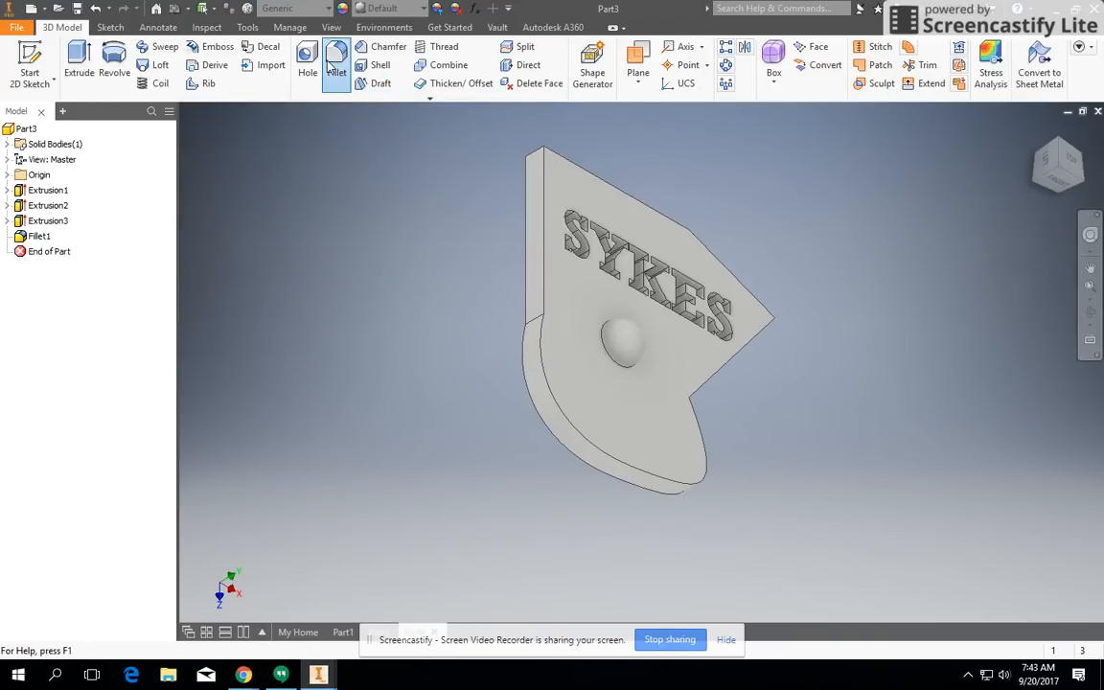
middle_click_drag(730, 396, 795, 347, "shift")
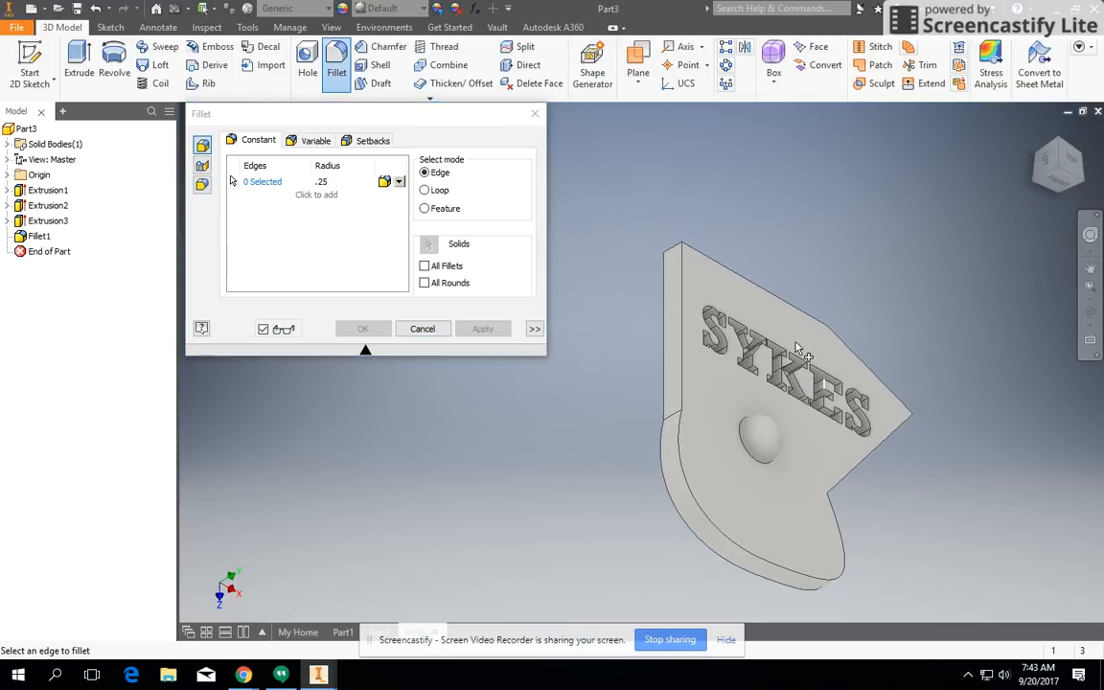
left_click(670, 249)
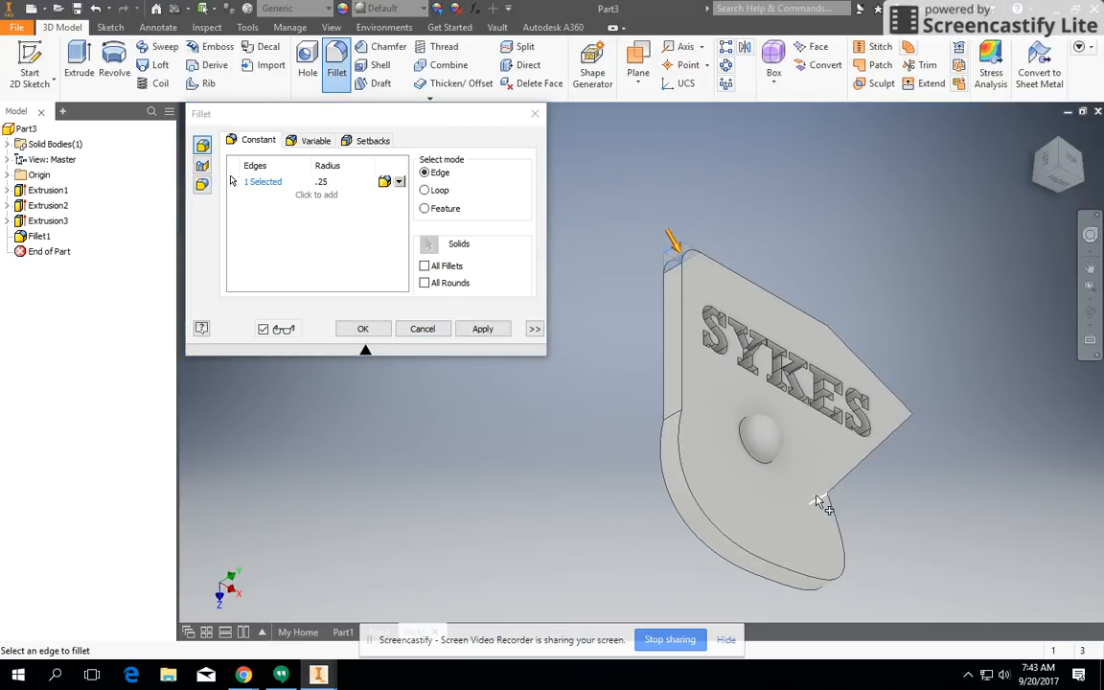
left_click(853, 456)
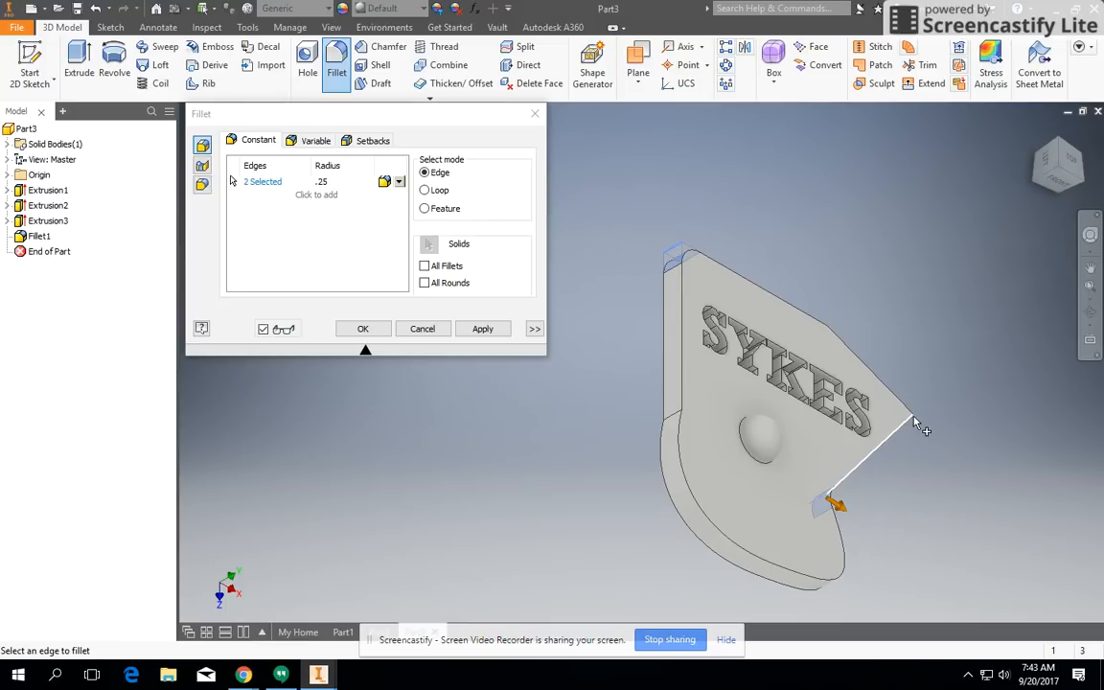
left_click(908, 421)
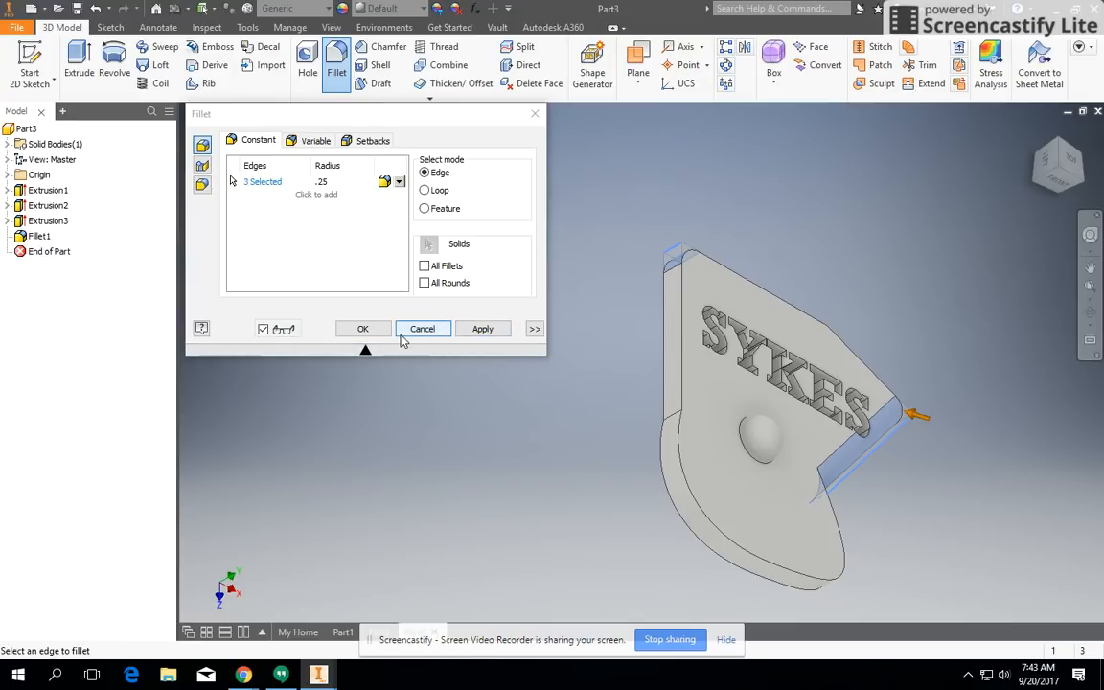
left_click(362, 328)
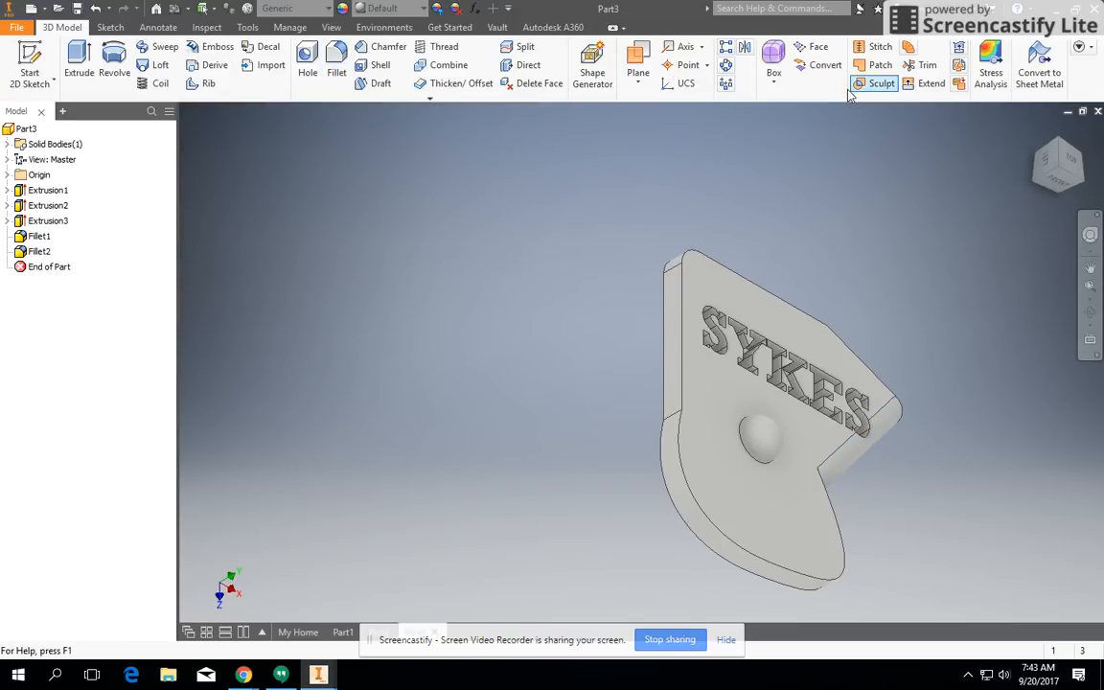
Start a sketch on the plate's top face and draw a circle about 0.49 in in diameter below the round boss.
left_click(1059, 171)
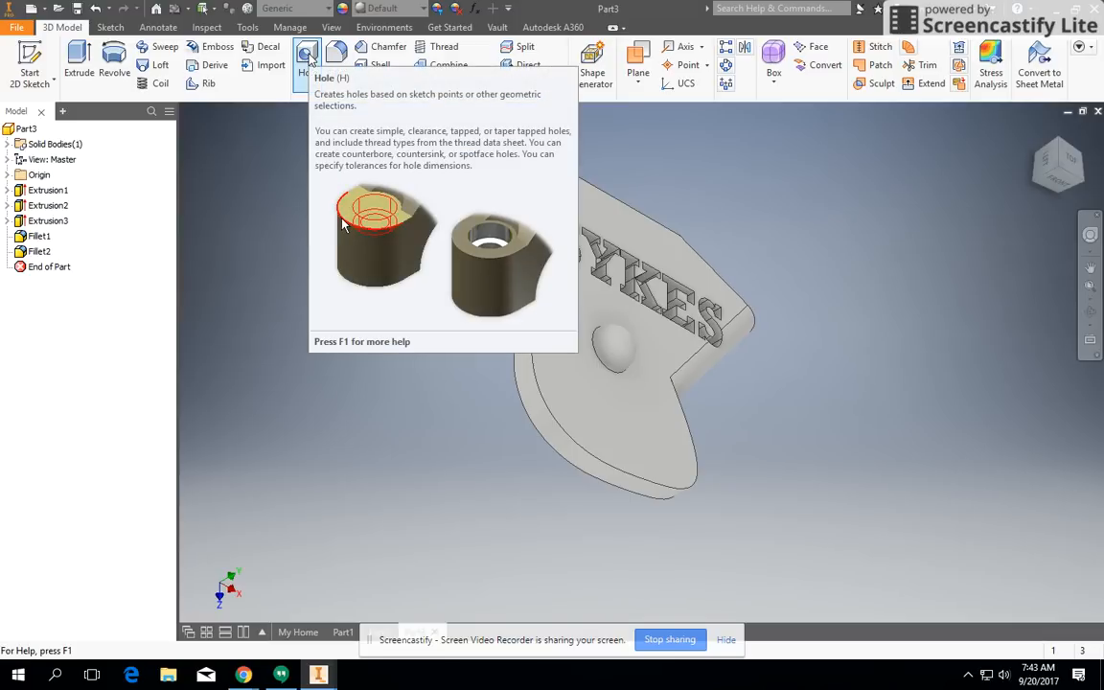
left_click(29, 69)
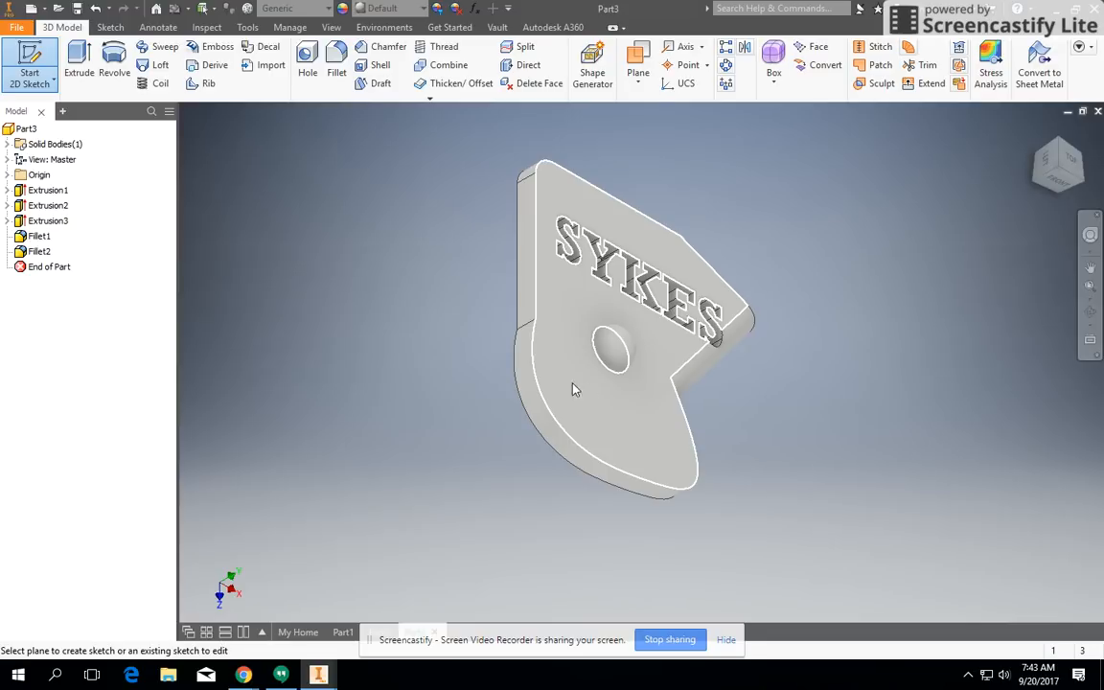
left_click(574, 389)
key("c")
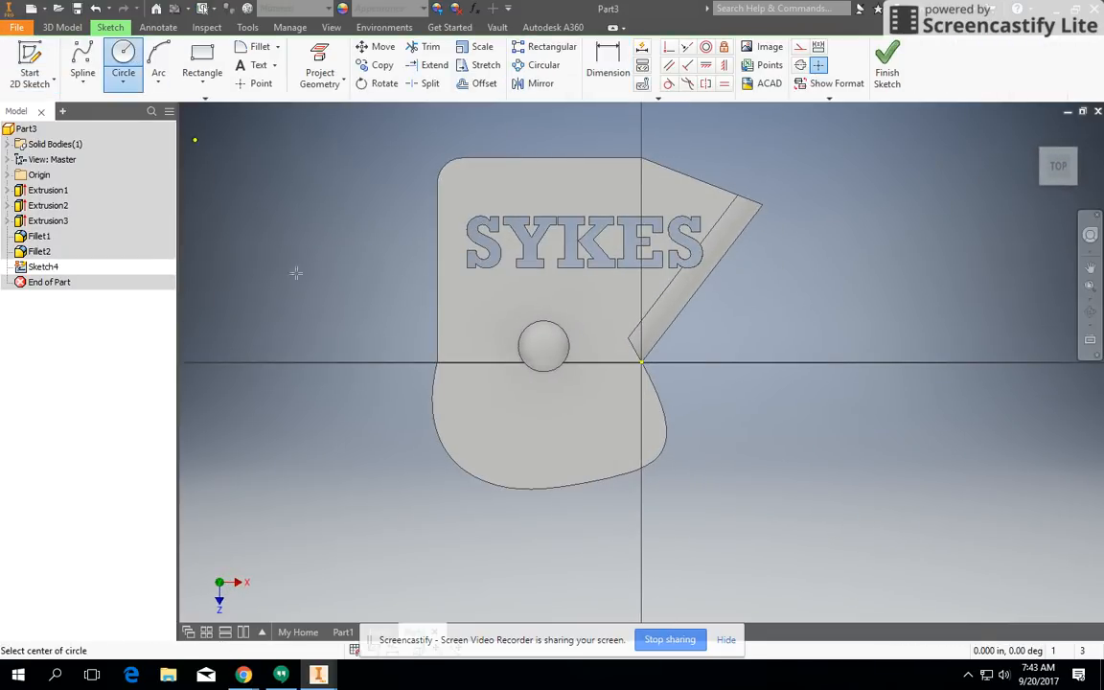
left_click(536, 431)
left_click(538, 454)
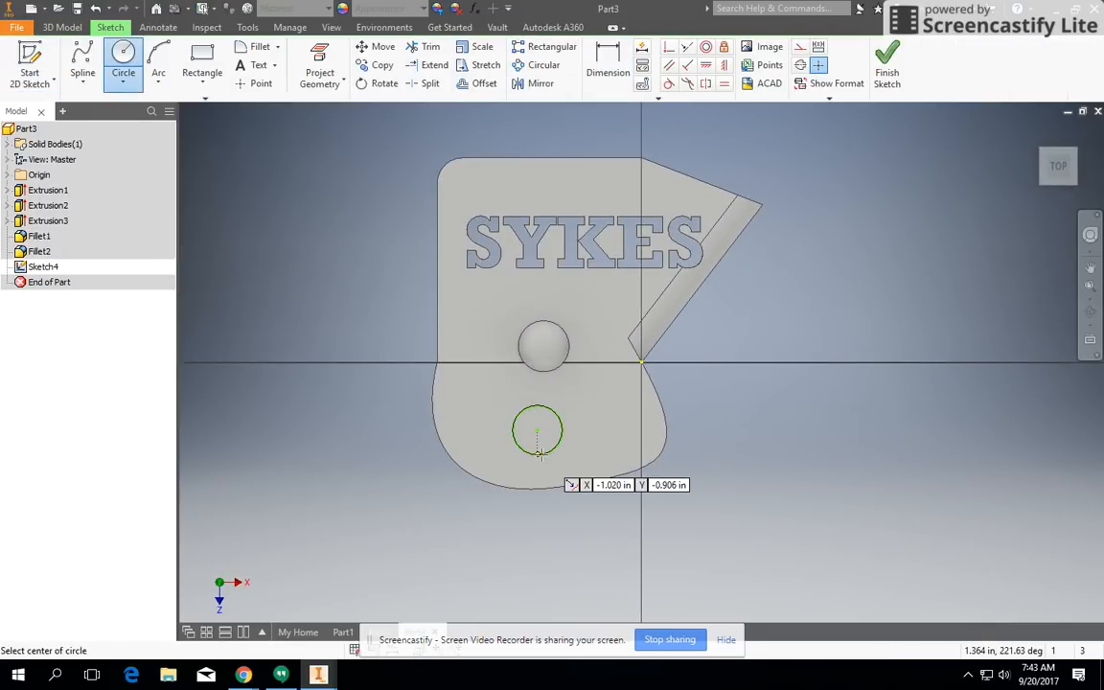
Dimension the new circle's diameter as 0.25 in.
left_click(607, 66)
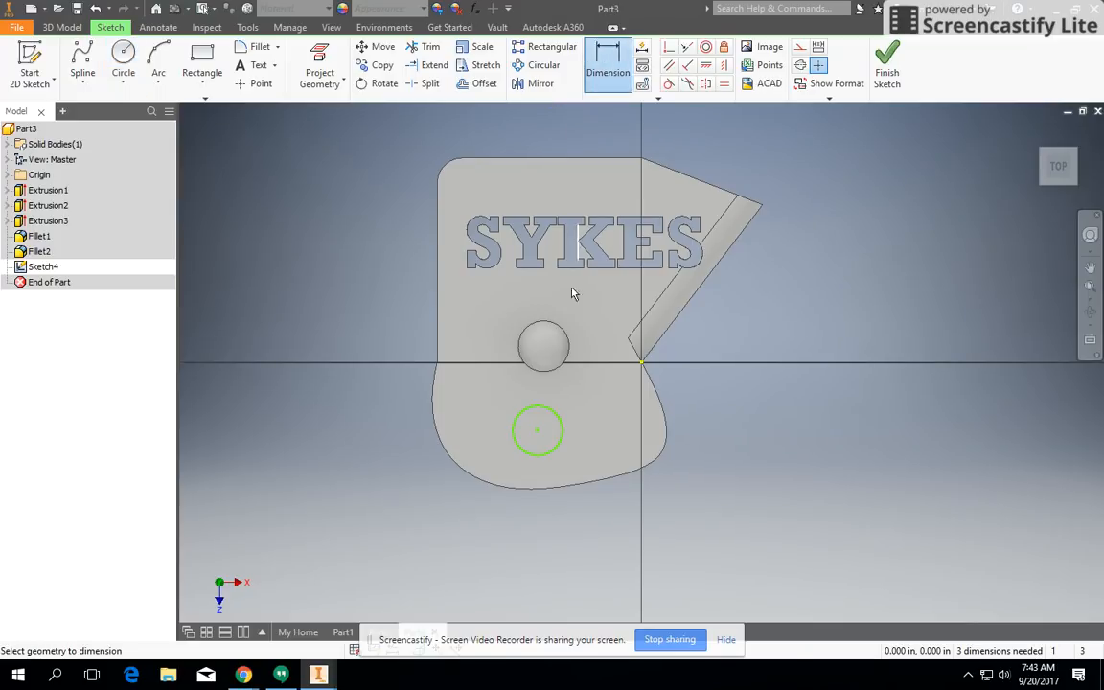
left_click(561, 424)
left_click(589, 410)
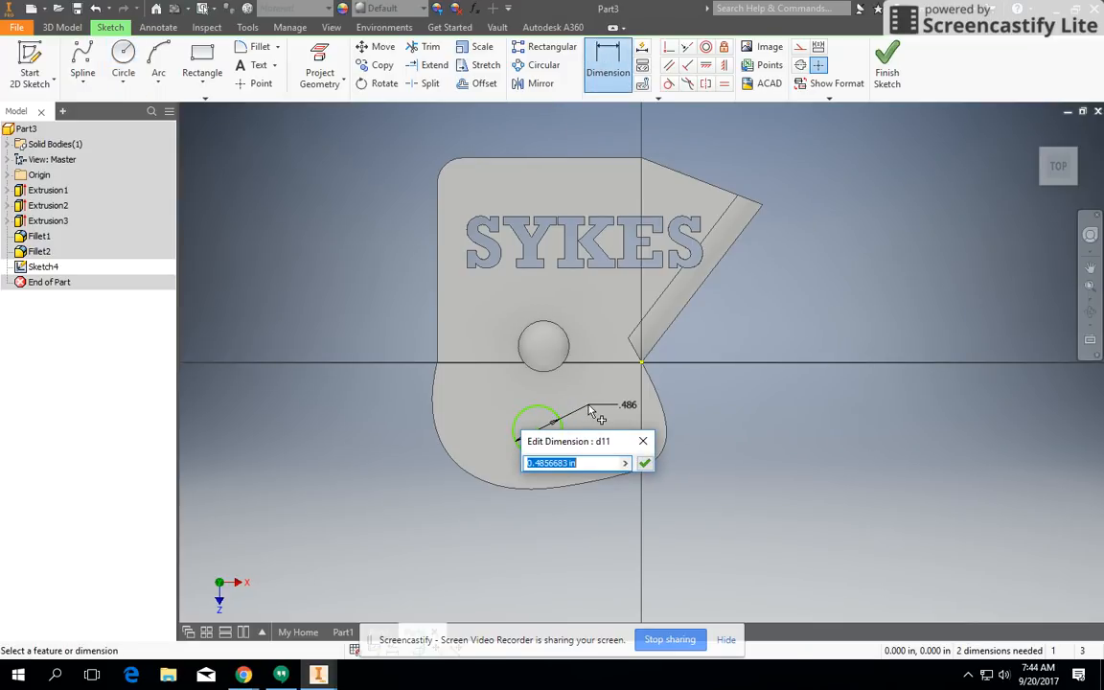
type(".25")
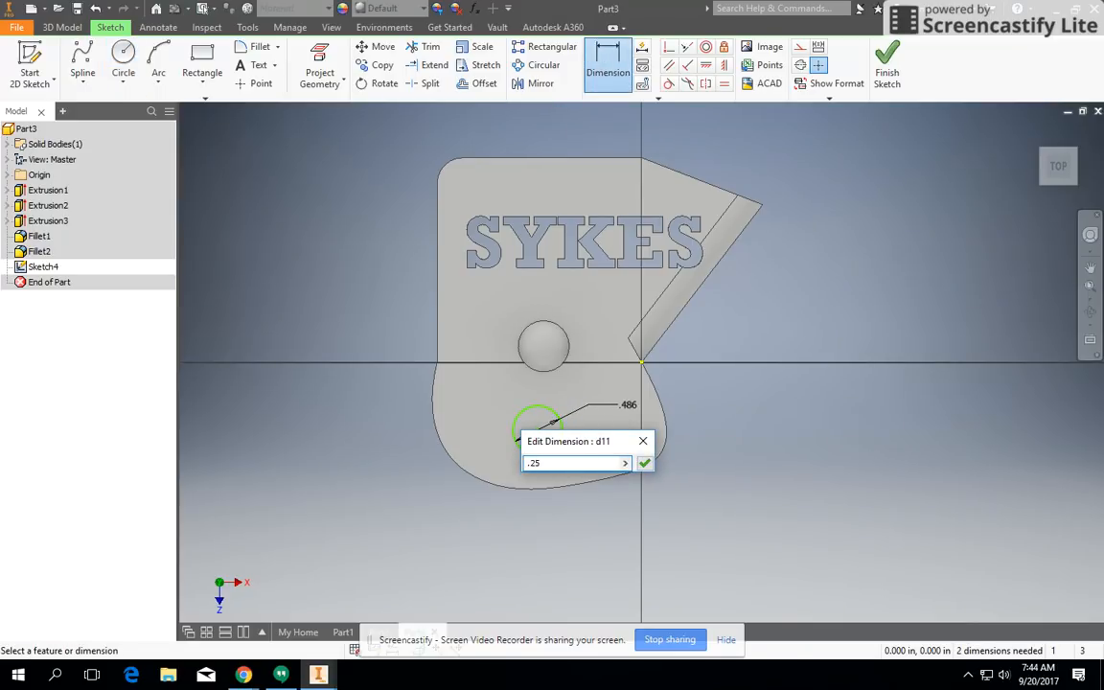
key("Return")
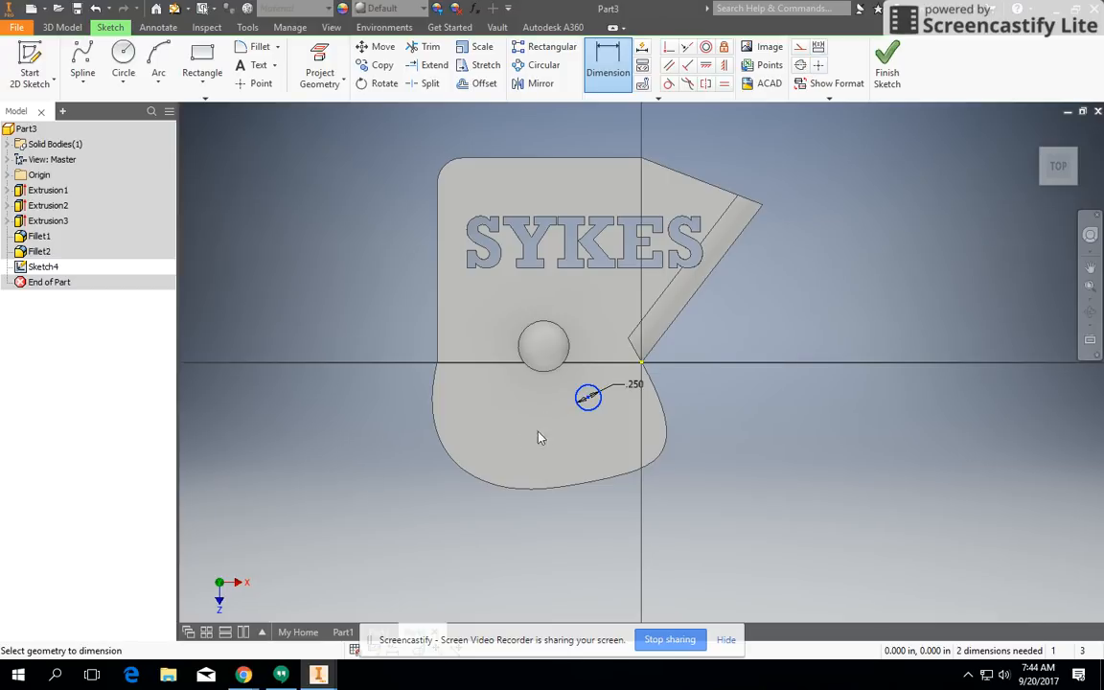
Move the 0.25 in circle near the lower-left edge of the plate's spline-shaped section and finish the sketch.
double_click(588, 396)
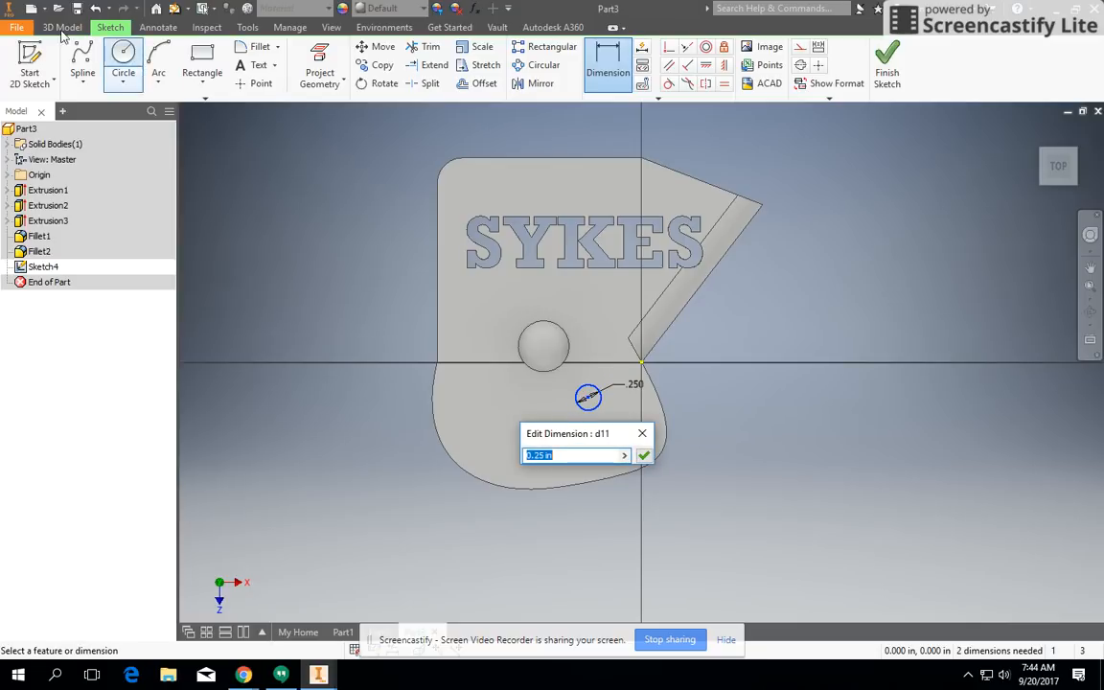
left_click(643, 455)
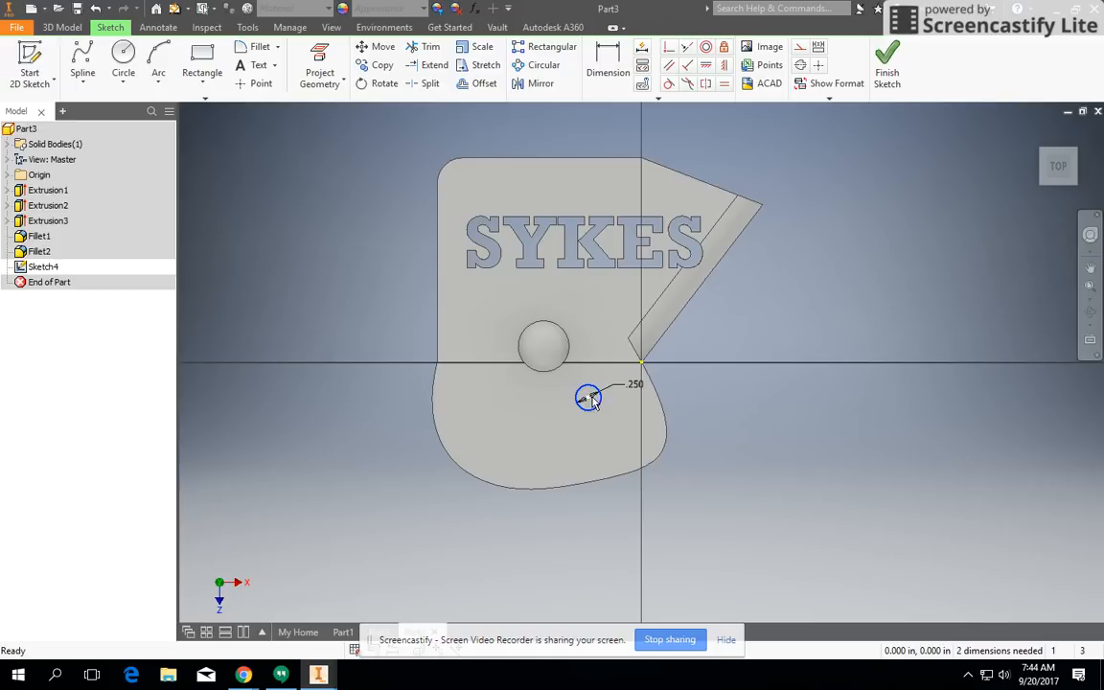
left_click_drag(592, 401, 486, 449)
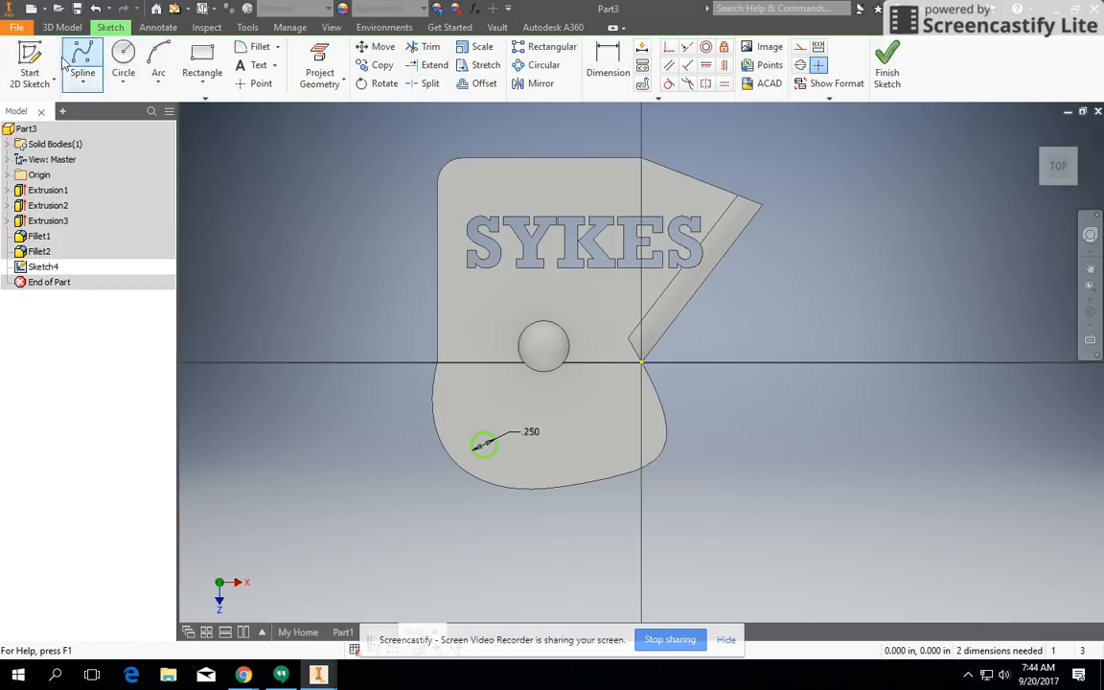
left_click(883, 65)
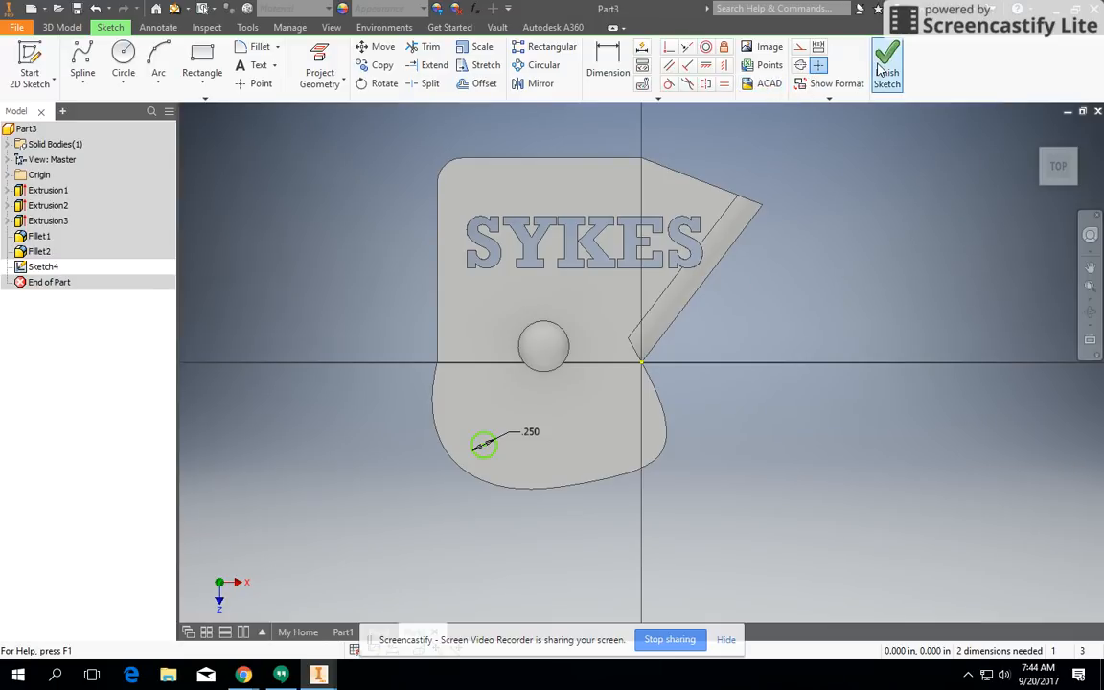